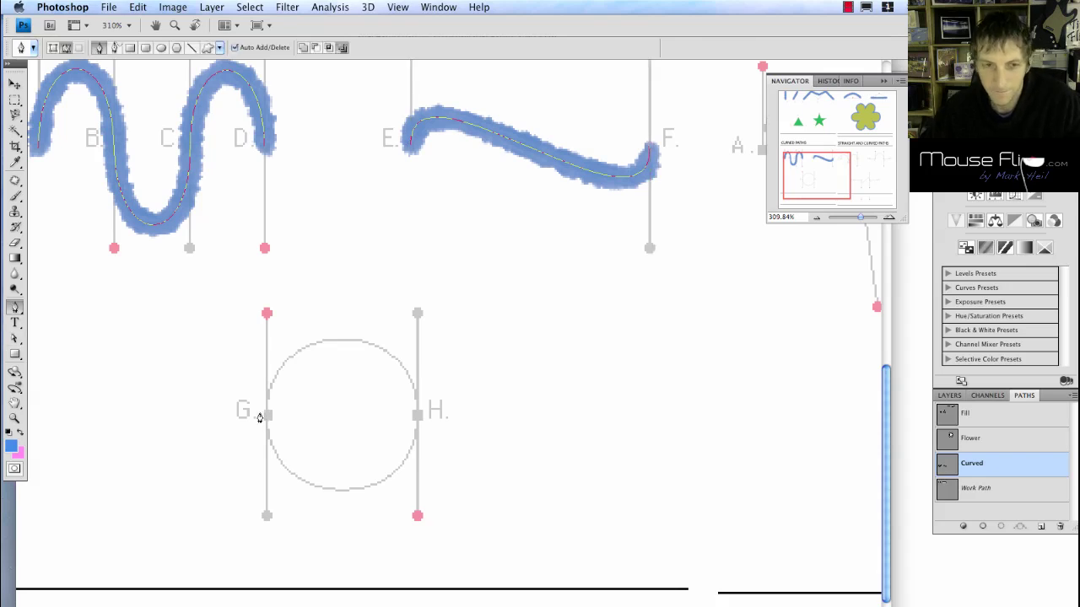
Trace the circle through points G and H as a closed path with the Pen tool, and stroke the Curved path.
{"action": "left_click_drag", "start_coordinate": [269, 415], "coordinate": [268, 311]}
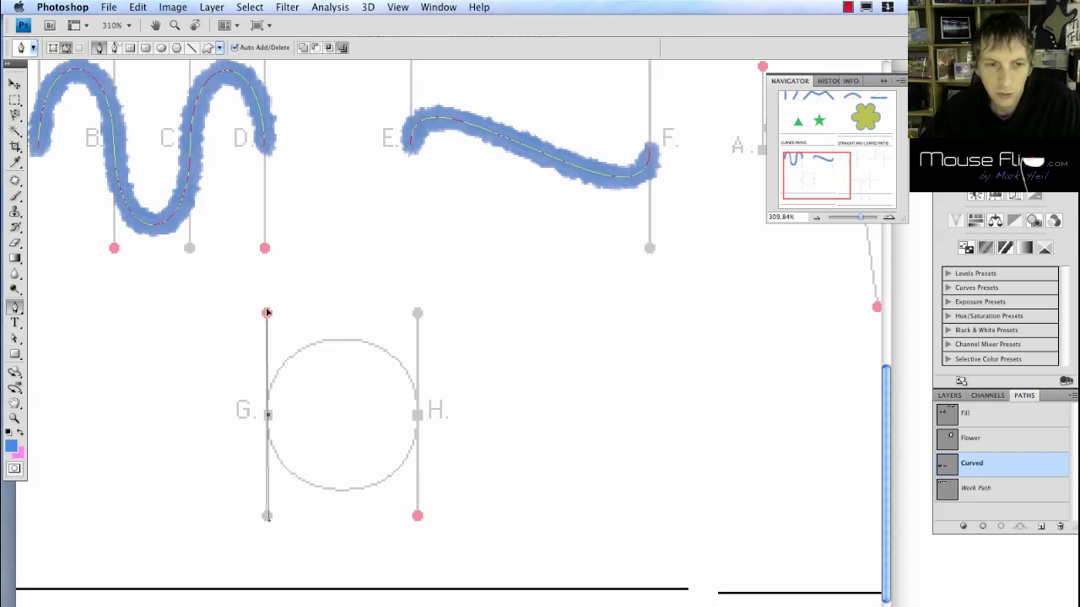
{"action": "left_click_drag", "start_coordinate": [417, 414], "coordinate": [417, 516]}
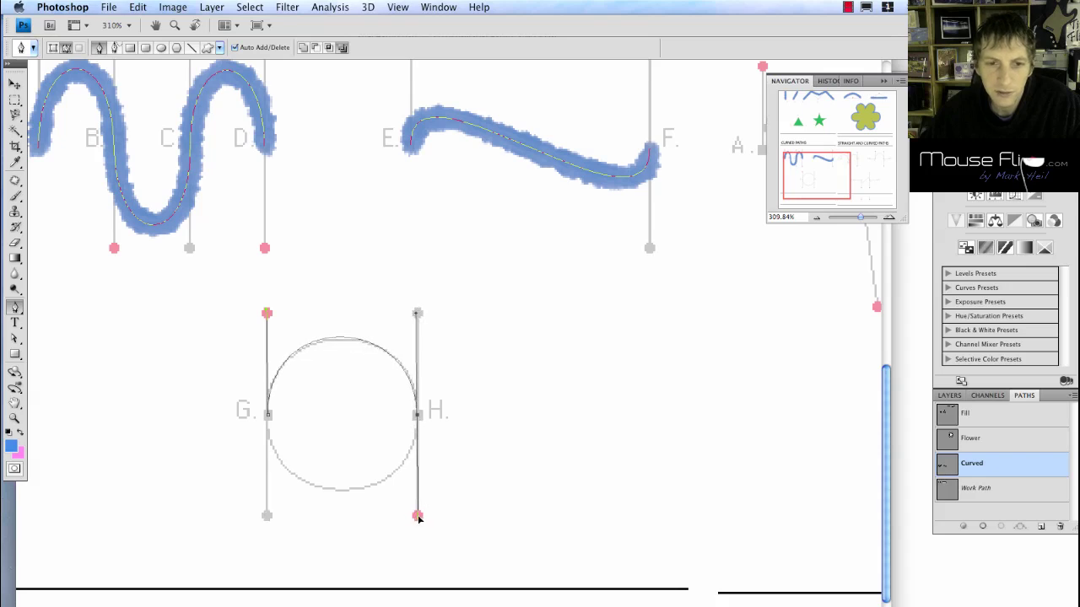
{"action": "left_click_drag", "start_coordinate": [267, 416], "coordinate": [268, 313]}
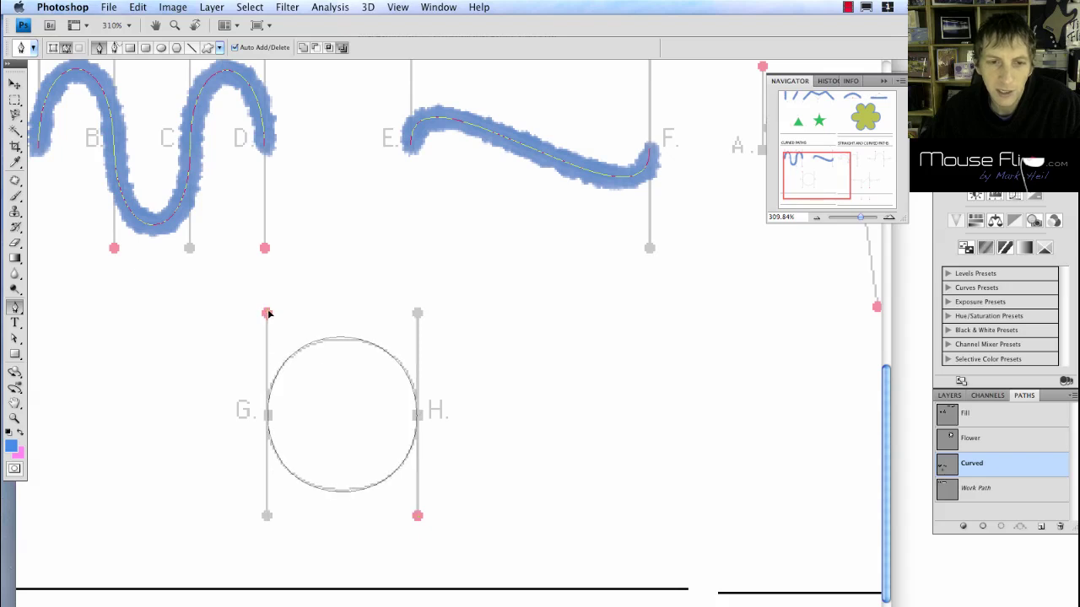
{"action": "right_click", "coordinate": [992, 466]}
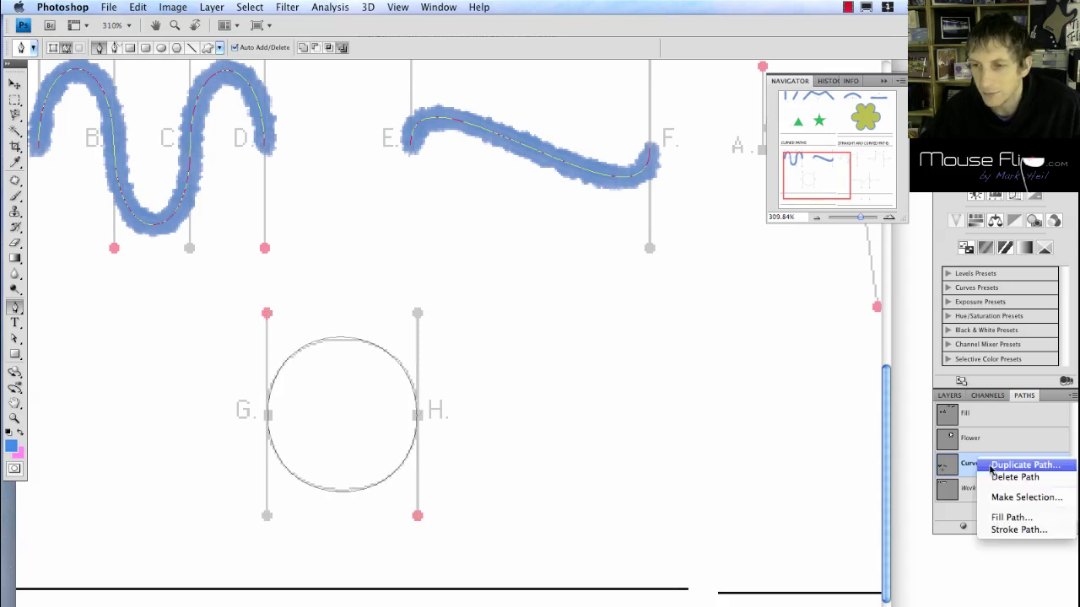
{"action": "left_click", "coordinate": [1019, 529]}
{"action": "key", "text": "Return"}
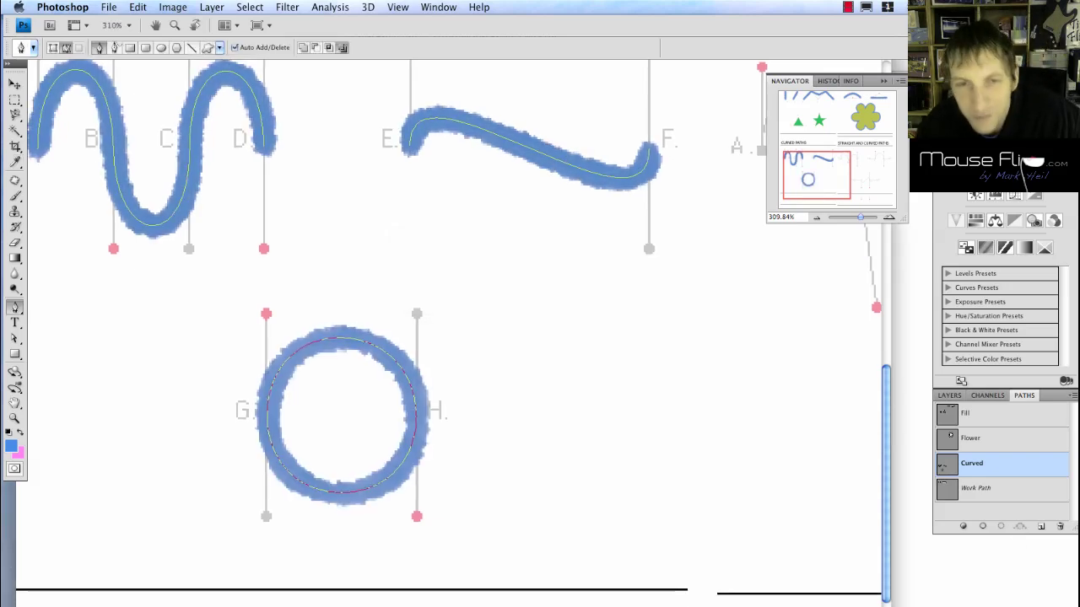
Draw the first arch of the Straight and Curved Paths exercise from A to B, extending each anchor's handle to its pink guide dot.
{"action": "scroll", "coordinate": [733, 549], "scroll_direction": "right", "scroll_amount": 15}
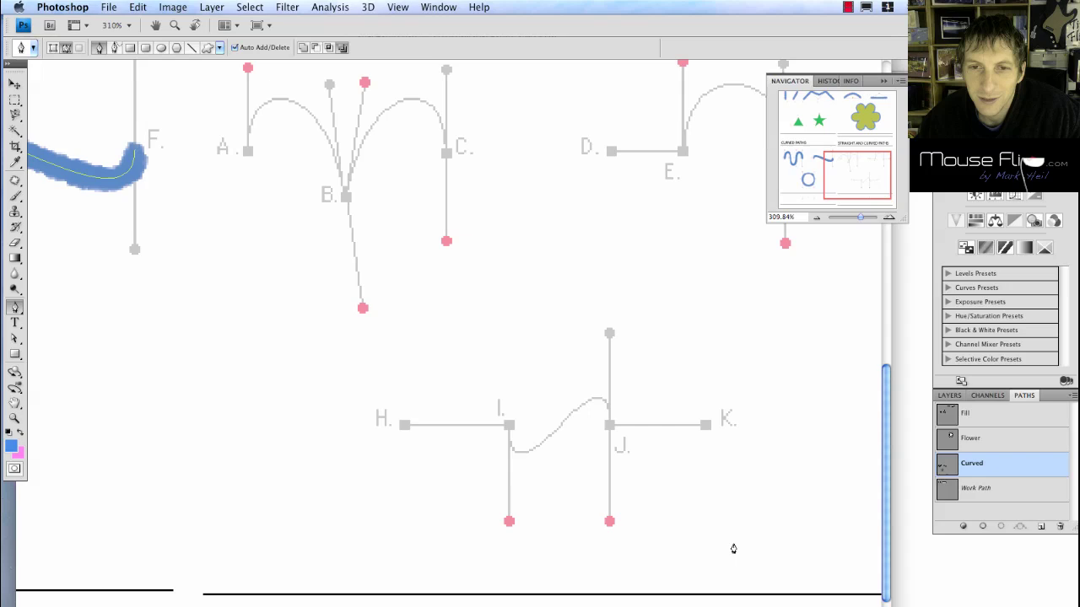
{"action": "scroll", "coordinate": [677, 543], "scroll_direction": "up", "scroll_amount": 3}
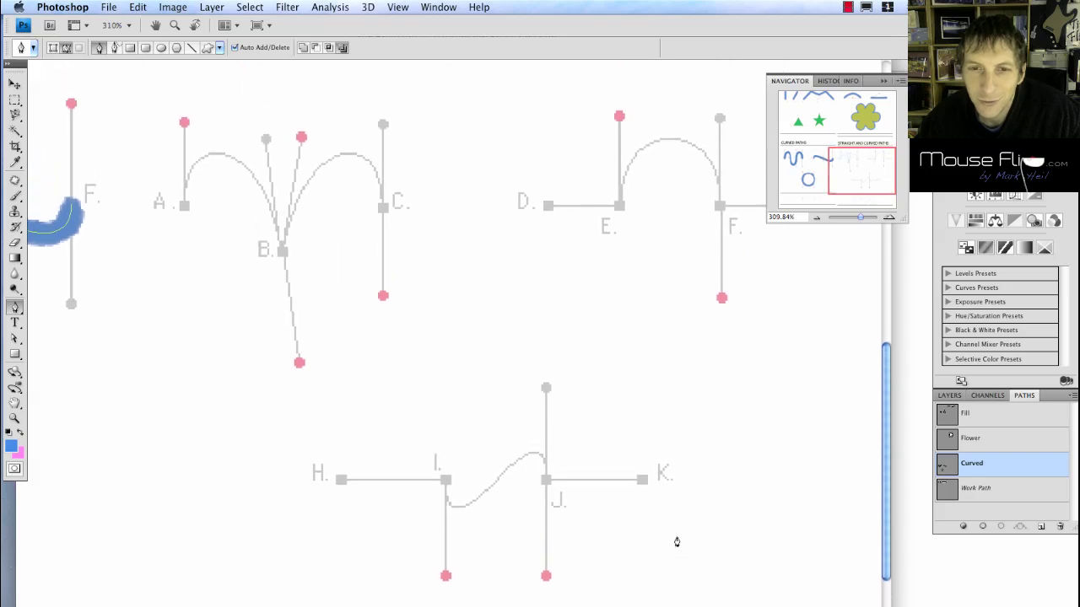
{"action": "scroll", "coordinate": [676, 542], "scroll_direction": "up", "scroll_amount": 1}
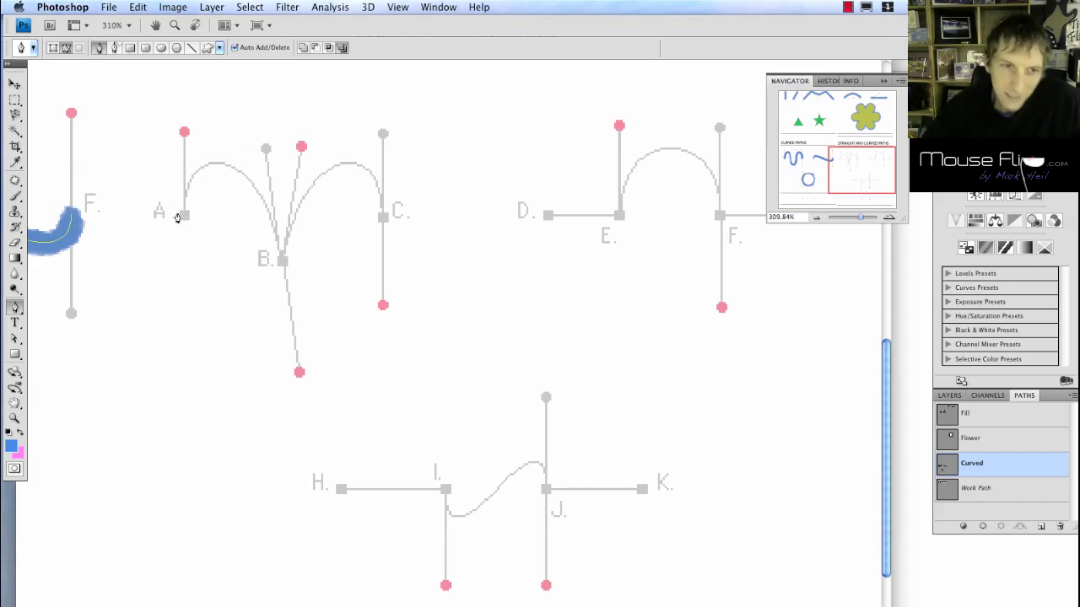
{"action": "left_click_drag", "start_coordinate": [182, 217], "coordinate": [184, 133]}
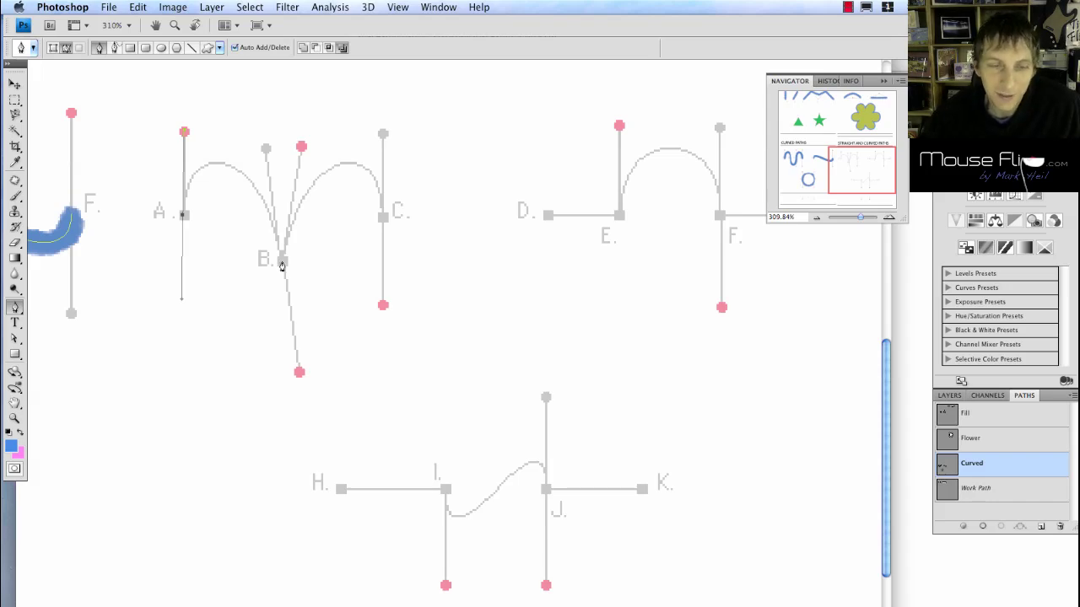
{"action": "key", "text": "super+z"}
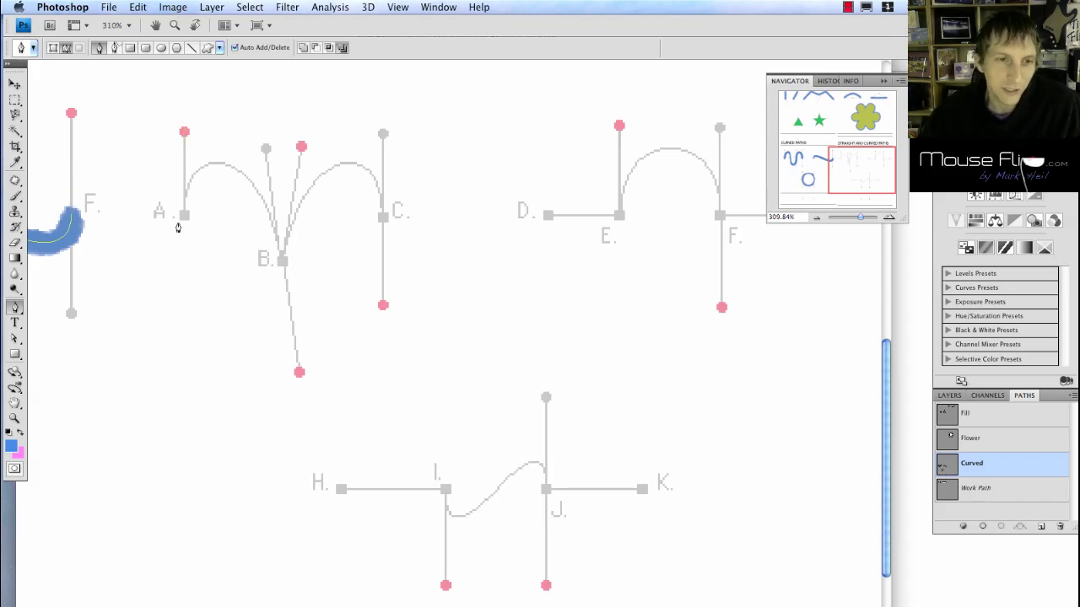
{"action": "left_click_drag", "start_coordinate": [184, 218], "coordinate": [185, 135]}
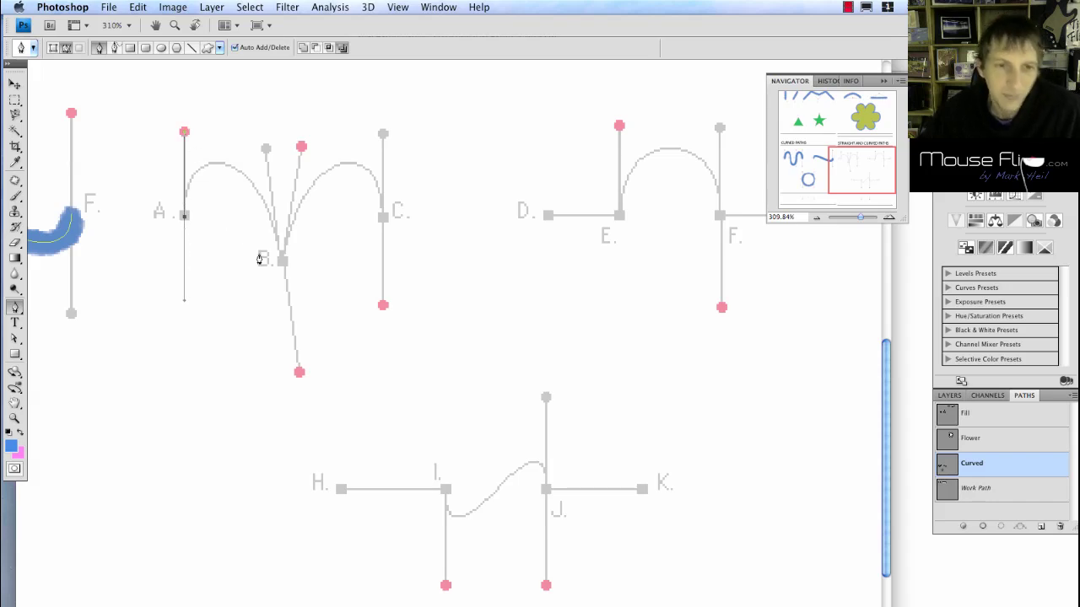
{"action": "left_click_drag", "start_coordinate": [281, 265], "coordinate": [299, 374]}
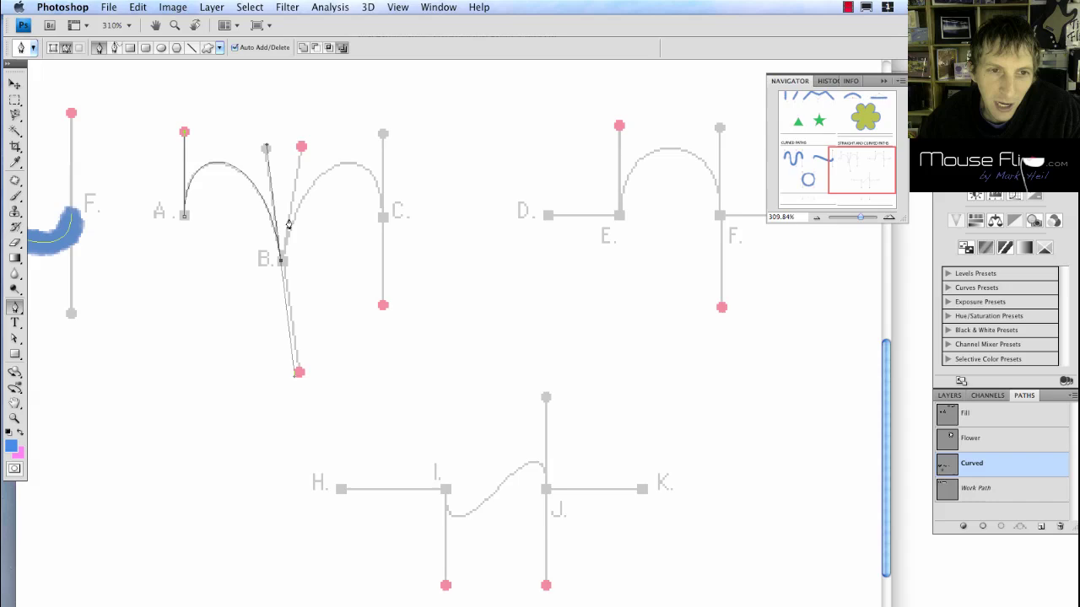
Try to continue the curve from B to C while B still has its downward handle.
{"action": "left_click", "coordinate": [384, 219]}
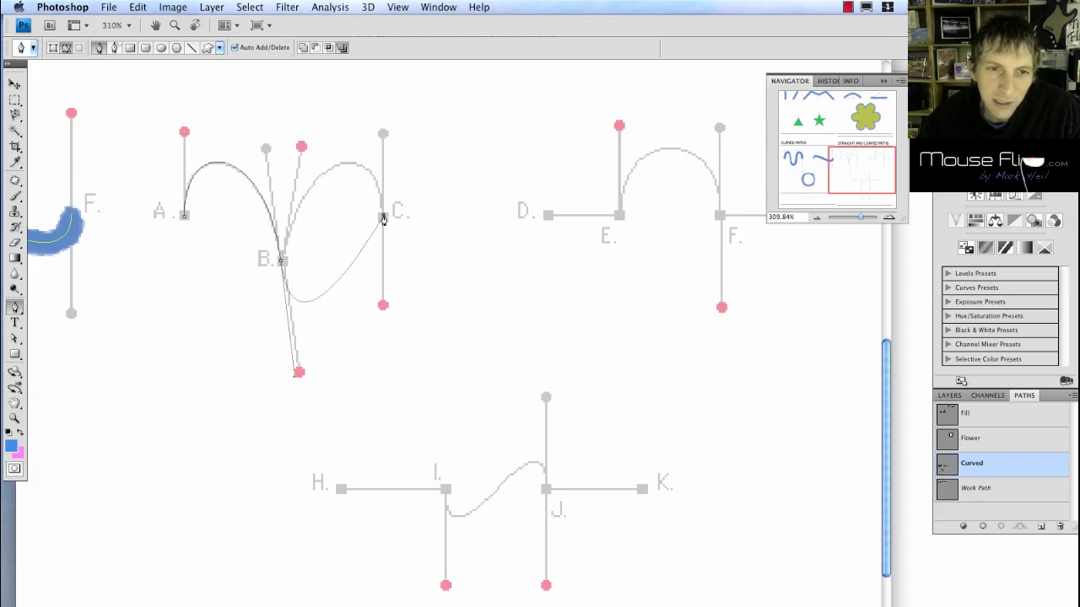
{"action": "left_click_drag", "start_coordinate": [383, 218], "coordinate": [438, 284]}
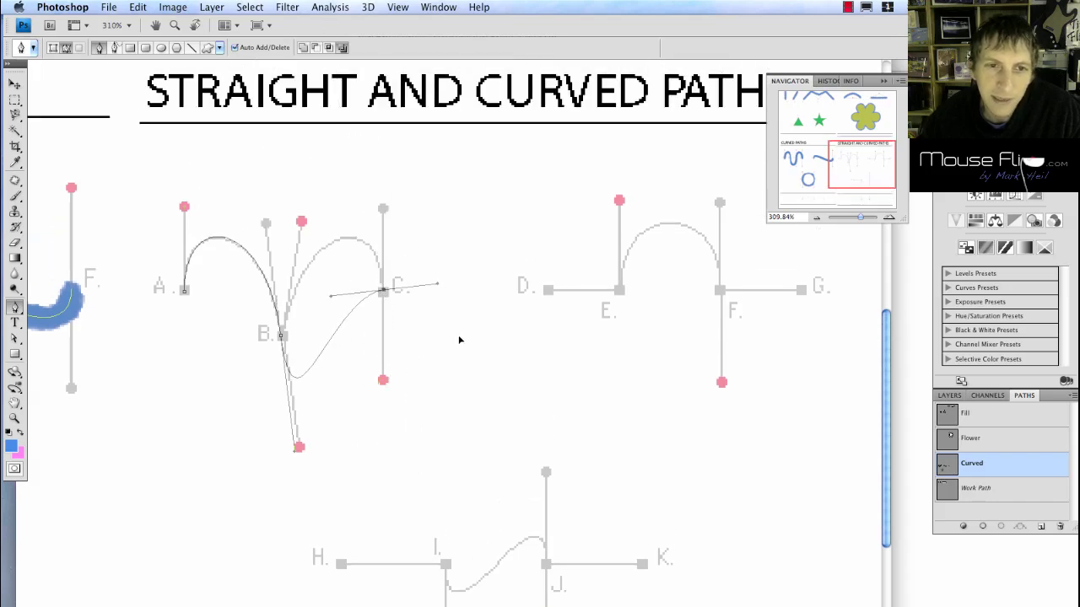
{"action": "left_click_drag", "start_coordinate": [460, 340], "coordinate": [393, 484]}
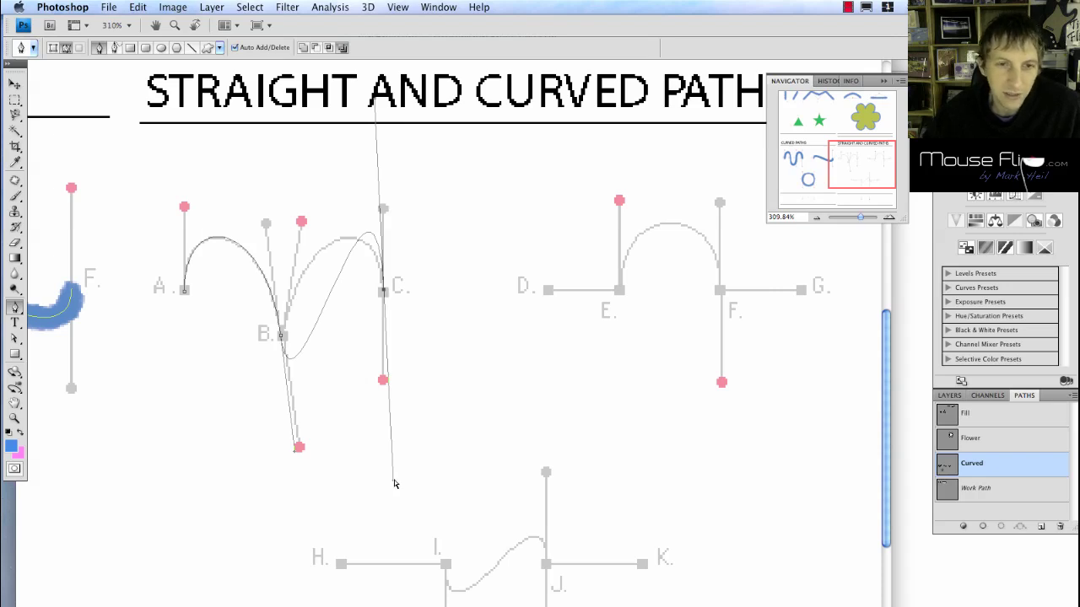
{"action": "key", "text": "super+z"}
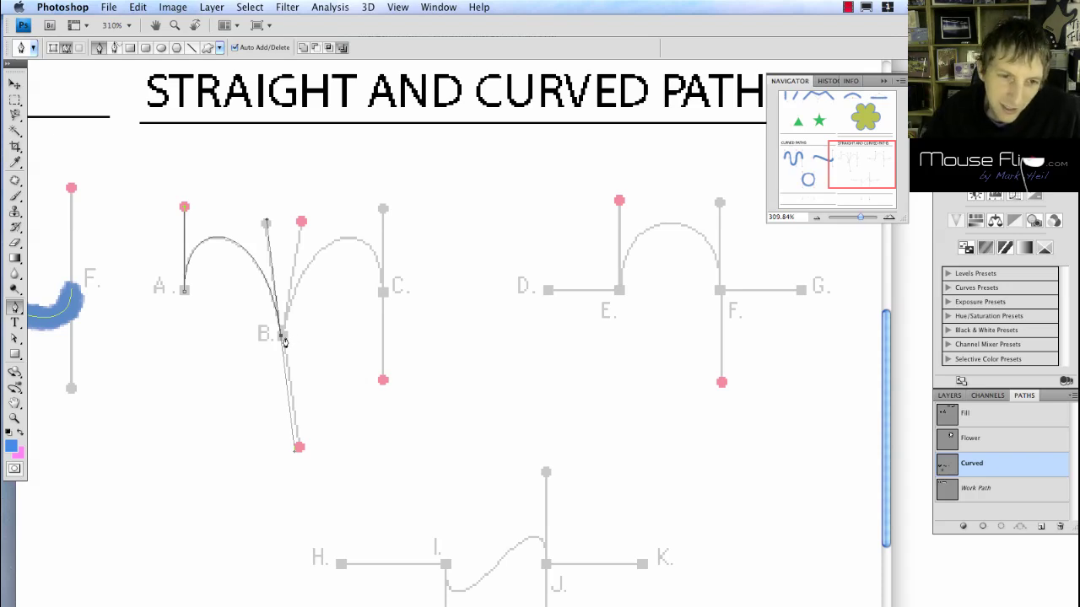
Remove the outgoing direction handle from anchor B with the Pen tool, turning it into a corner point.
{"action": "left_click", "coordinate": [15, 309]}
{"action": "left_click", "coordinate": [15, 308]}
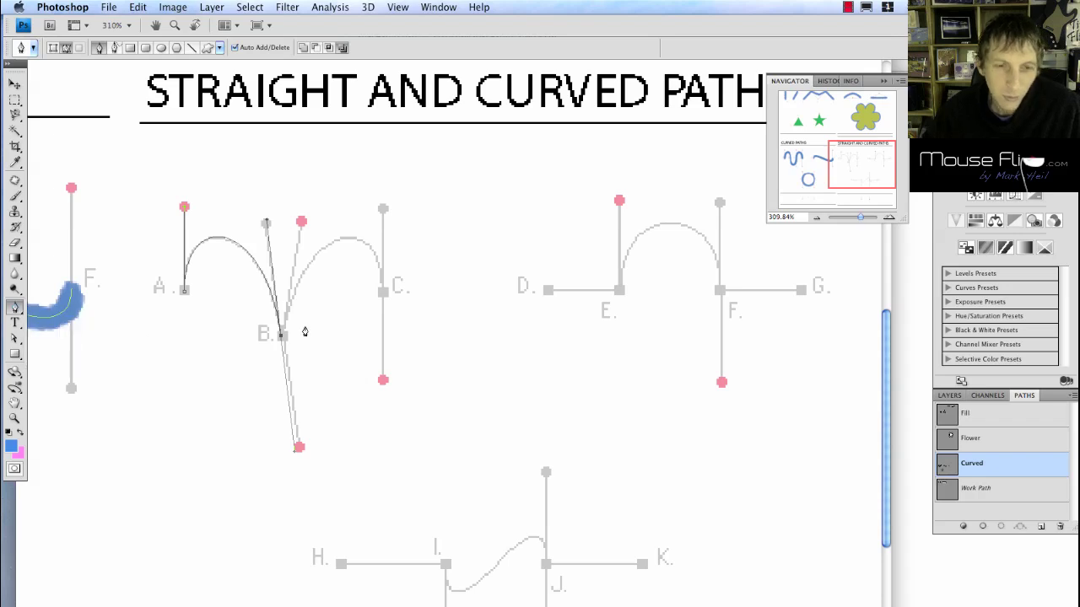
{"action": "scroll", "coordinate": [291, 339], "scroll_direction": "up", "scroll_amount": 2}
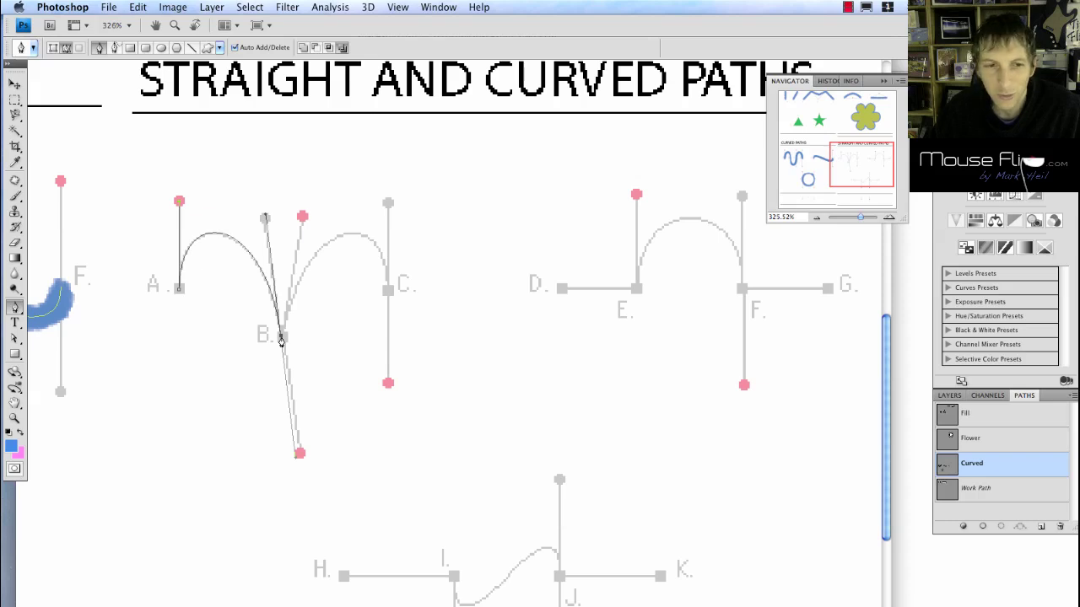
{"action": "left_click", "coordinate": [281, 339], "text": "alt"}
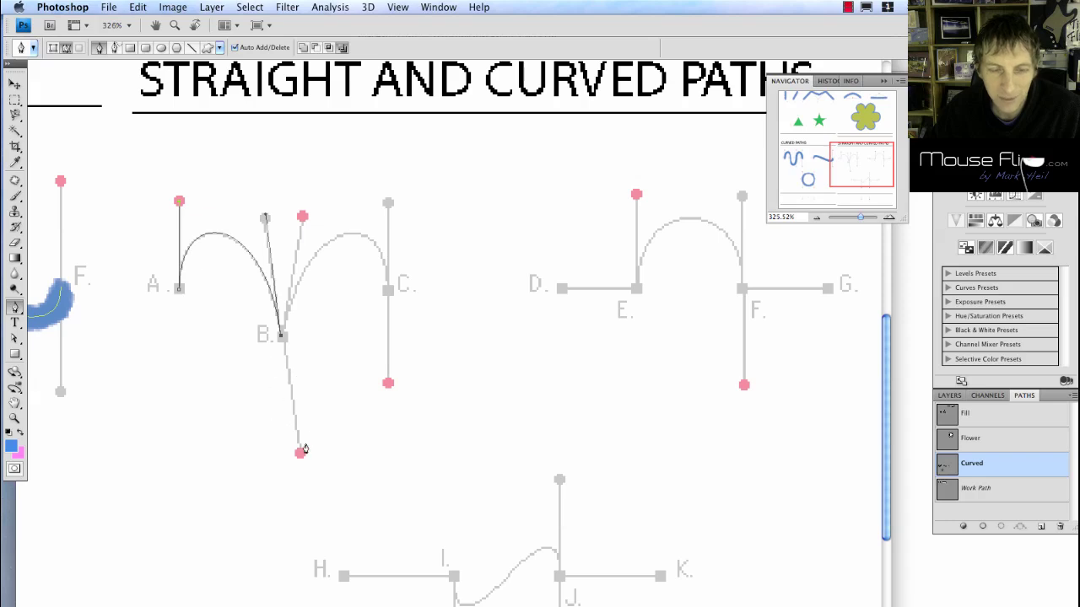
Try pulling a new direction handle out of anchor B, and undo both attempts.
{"action": "left_click", "coordinate": [363, 329]}
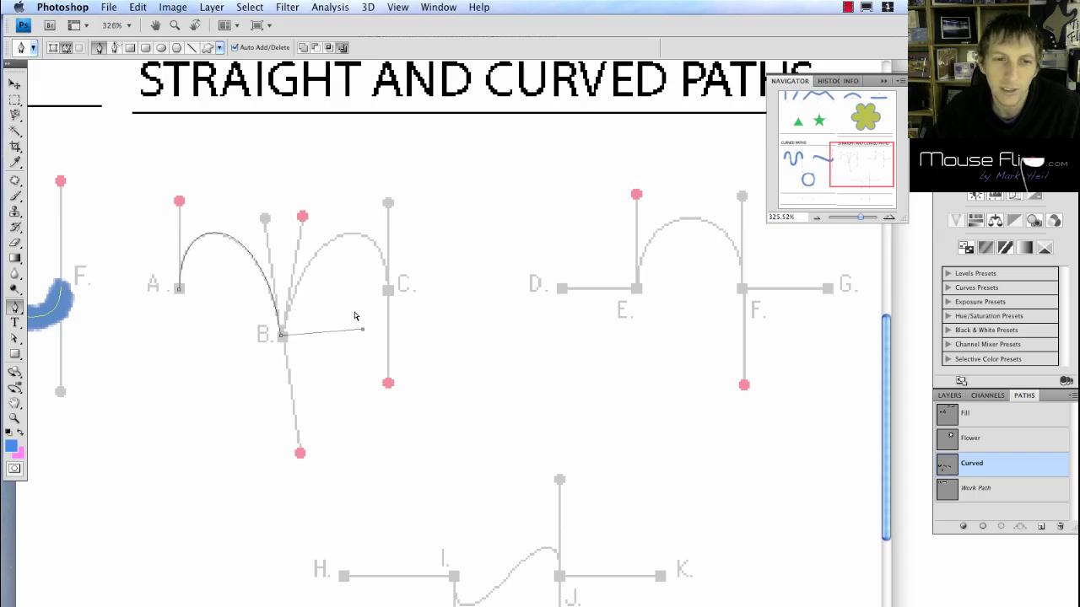
{"action": "left_click", "coordinate": [336, 292]}
{"action": "key", "text": "super+z"}
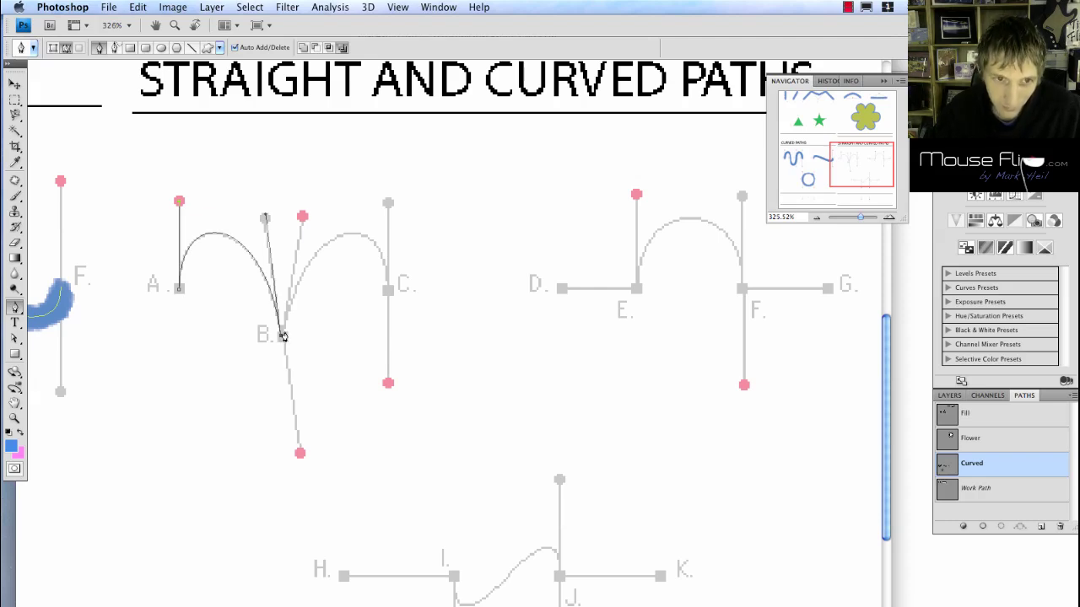
{"action": "left_click_drag", "start_coordinate": [283, 336], "coordinate": [302, 224]}
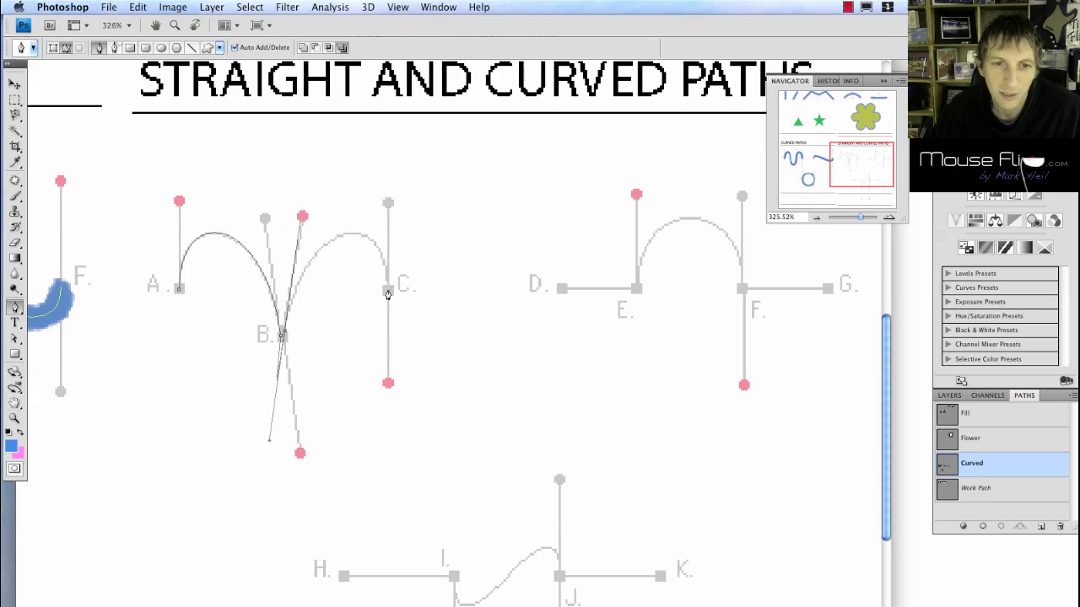
{"action": "key", "text": "super+z"}
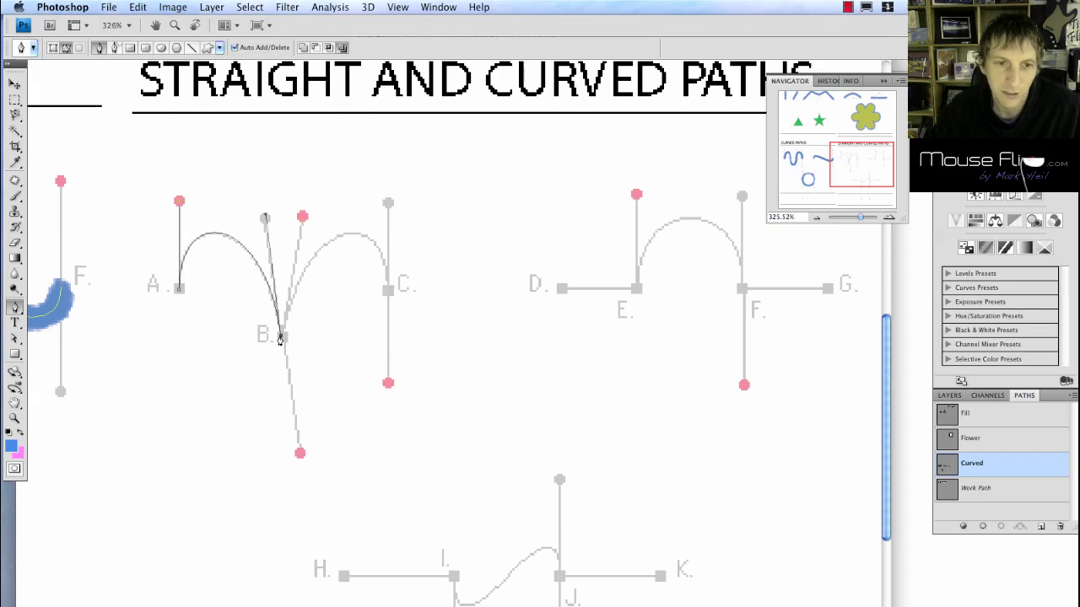
Complete the second arch from B to C using a new upward handle at B, and stroke the A-B-C subpath.
{"action": "left_click_drag", "start_coordinate": [281, 336], "coordinate": [303, 217]}
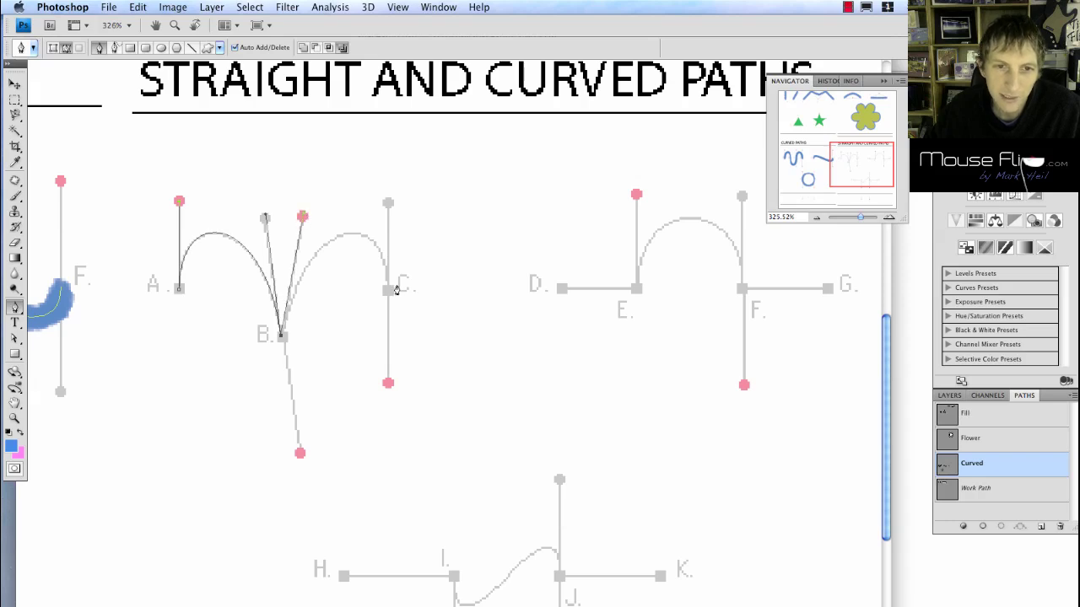
{"action": "left_click_drag", "start_coordinate": [388, 290], "coordinate": [389, 386]}
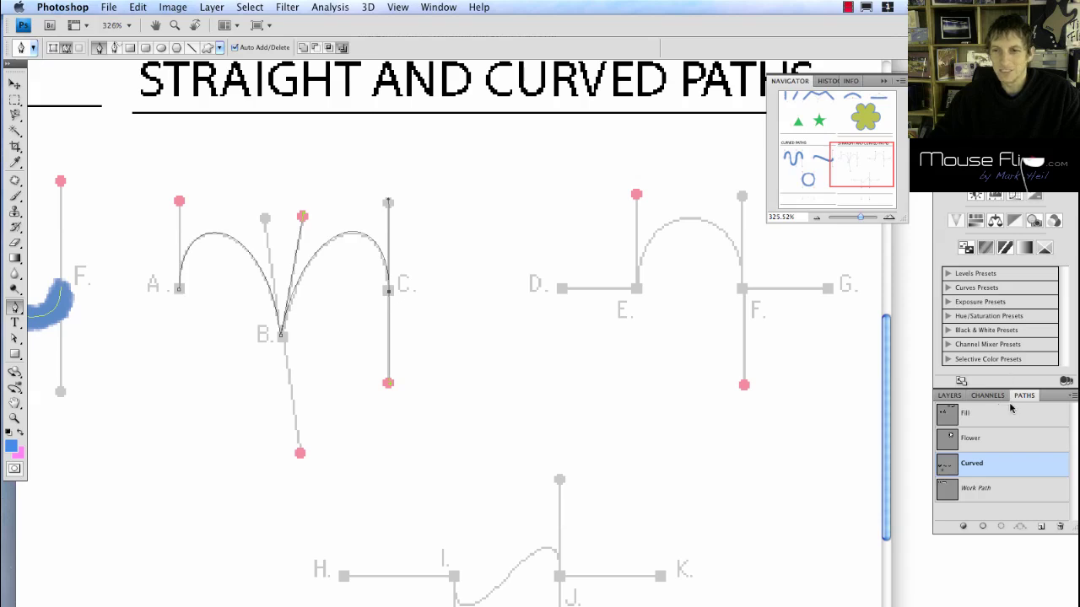
{"action": "right_click", "coordinate": [989, 464]}
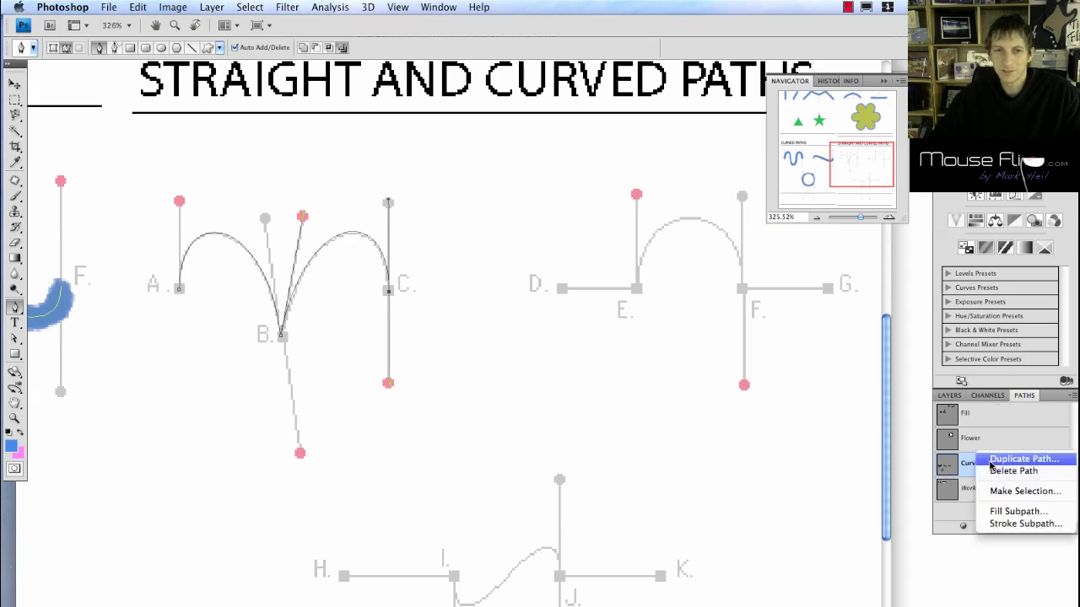
{"action": "left_click", "coordinate": [1025, 524]}
{"action": "key", "text": "Return"}
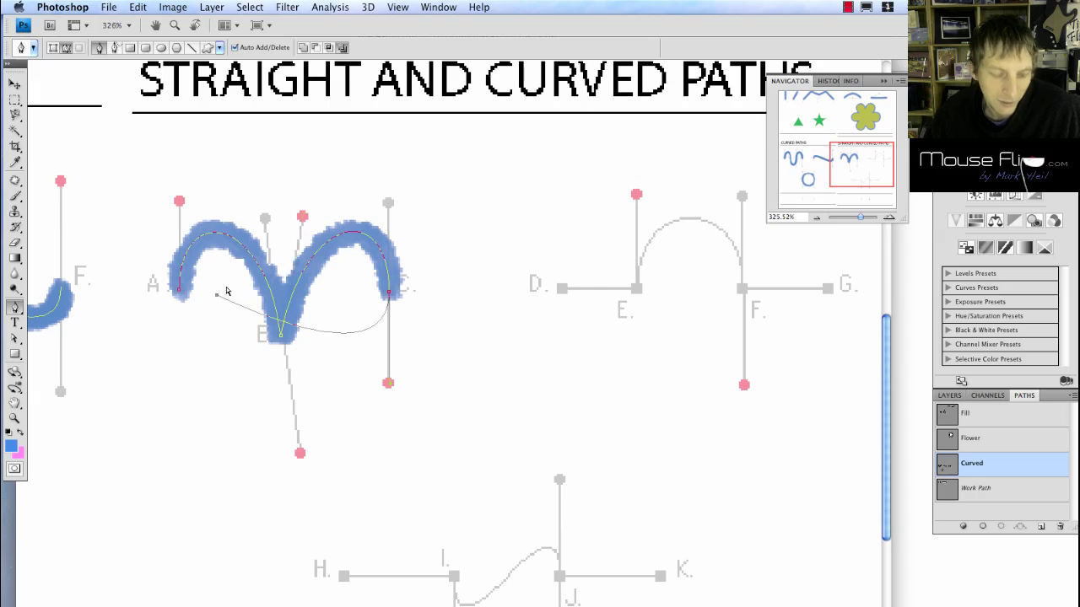
{"action": "key", "text": "a"}
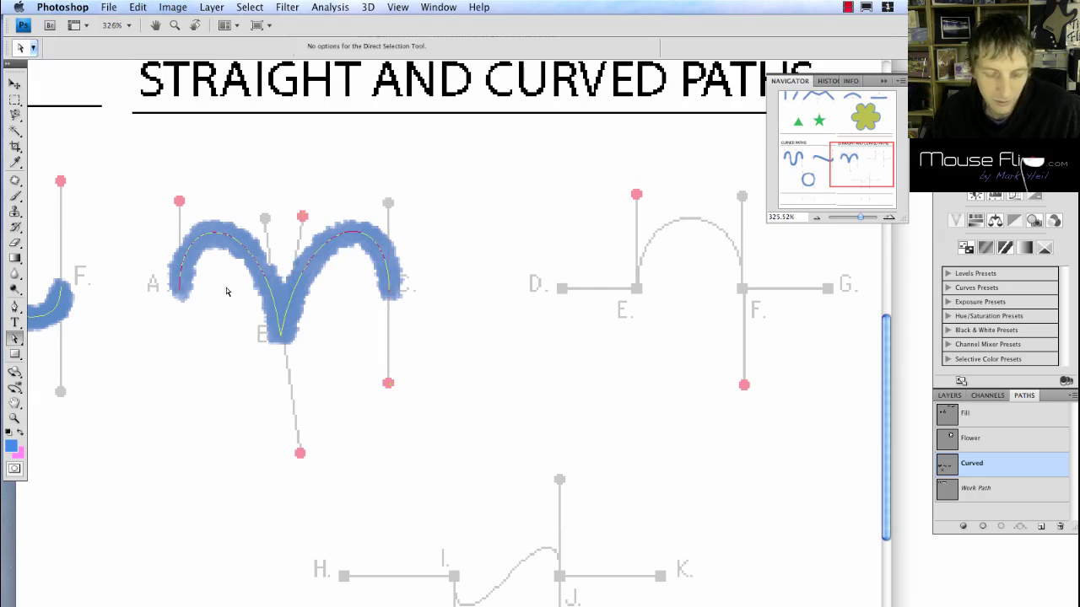
{"action": "key", "text": "v"}
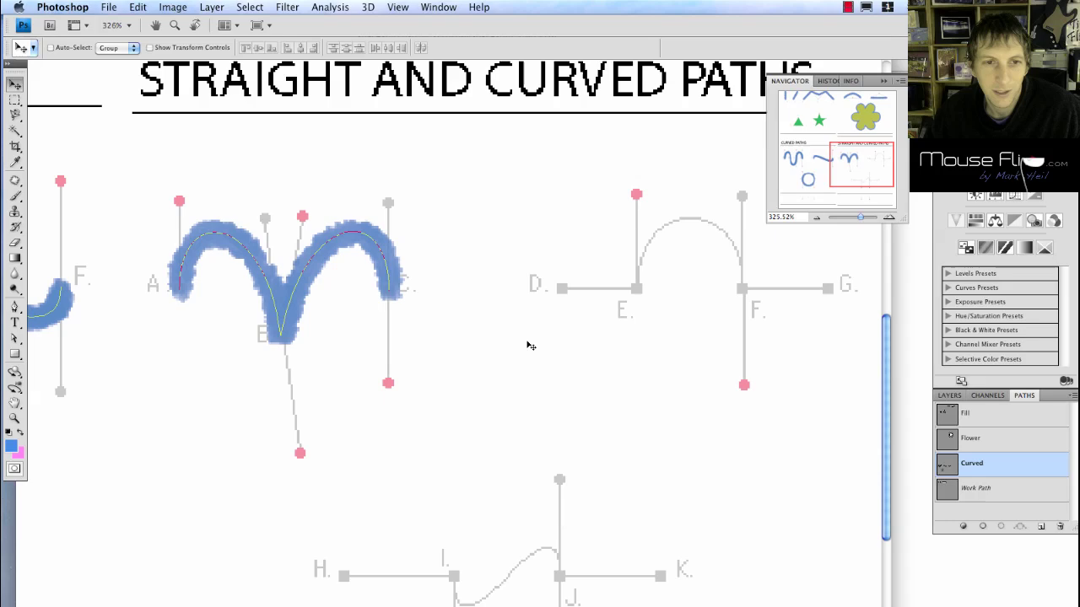
Draw a straight segment from D to E and extend a curve handle from E up to its pink guide dot.
{"action": "scroll", "coordinate": [486, 365], "scroll_direction": "right", "scroll_amount": 2}
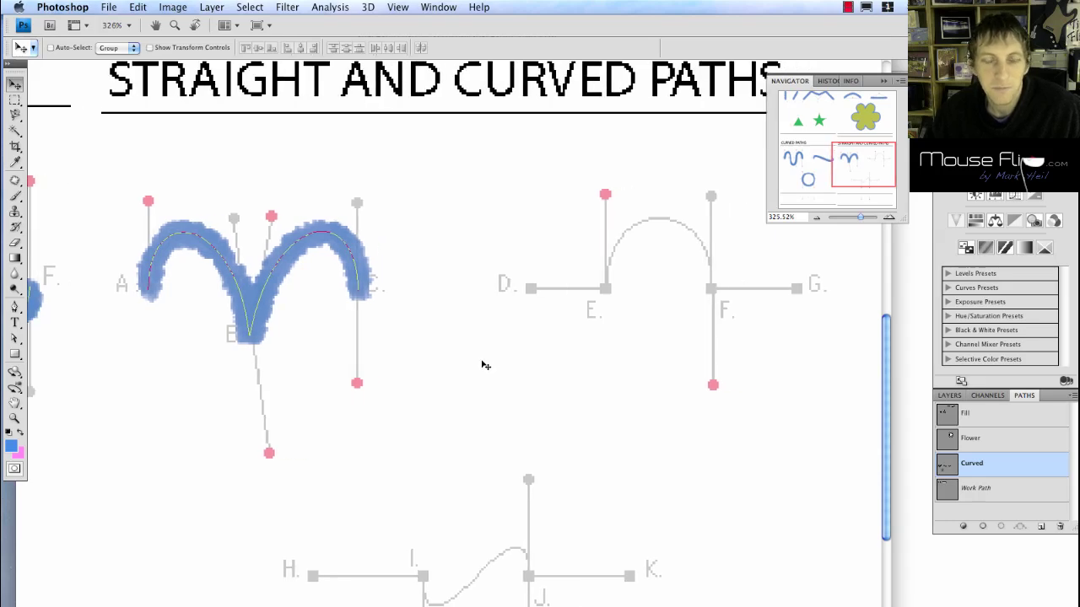
{"action": "key", "text": "p"}
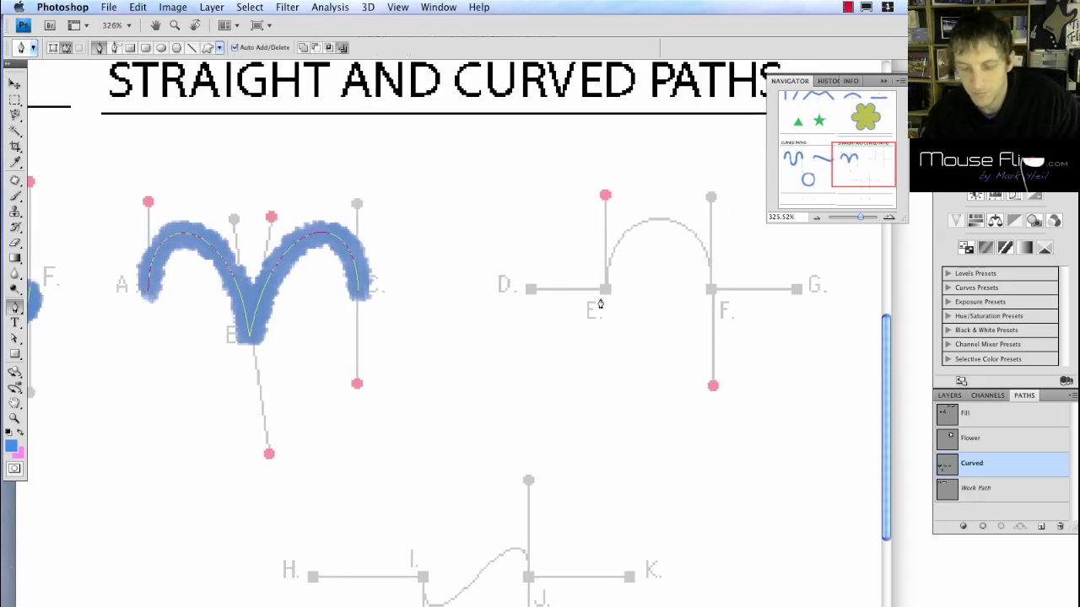
{"action": "left_click", "coordinate": [529, 289]}
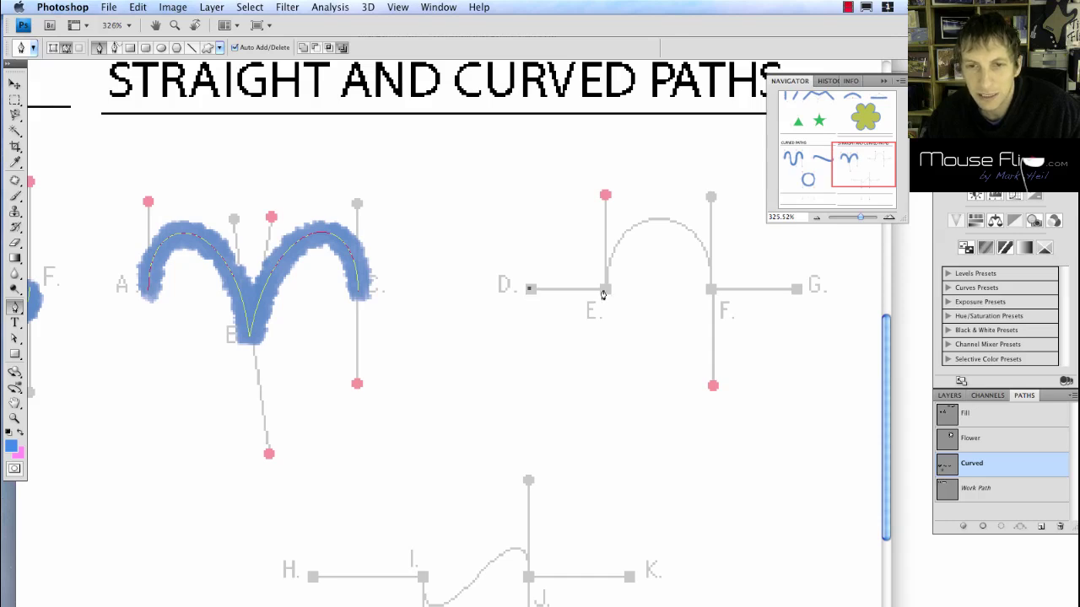
{"action": "left_click_drag", "start_coordinate": [605, 289], "coordinate": [597, 203]}
{"action": "key", "text": "super+z"}
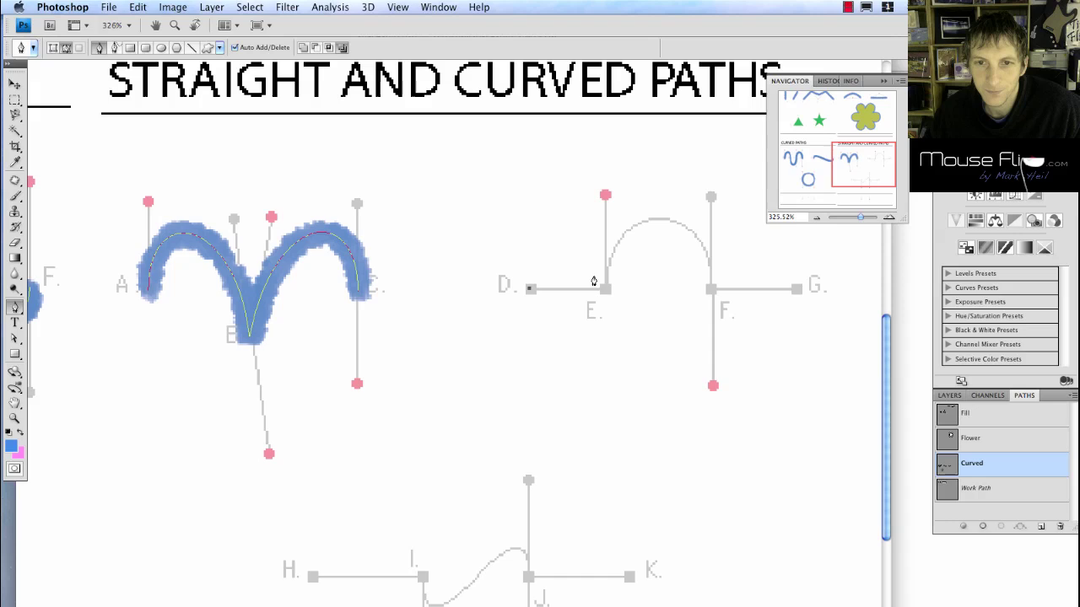
{"action": "left_click", "coordinate": [604, 290]}
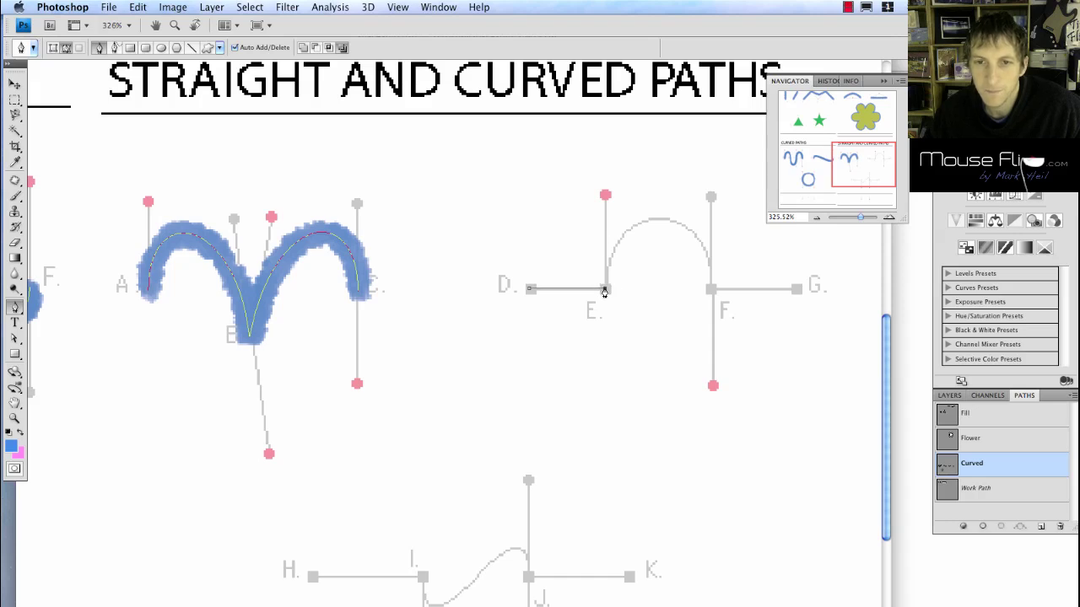
{"action": "left_click_drag", "start_coordinate": [604, 290], "coordinate": [604, 196]}
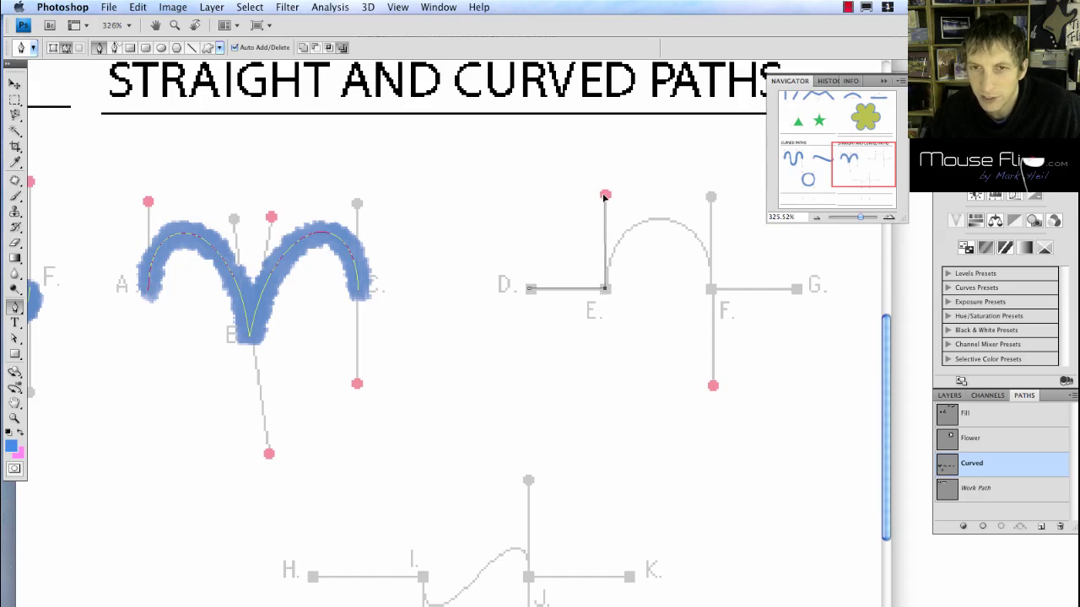
Draw the arch from E to F with a downward handle, remove F's outgoing handle, and continue straight to G.
{"action": "left_click", "coordinate": [711, 289]}
{"action": "left_click_drag", "start_coordinate": [713, 386], "coordinate": [713, 385]}
{"action": "mouse_move", "coordinate": [796, 289]}
{"action": "left_mouse_down"}
{"action": "mouse_move", "coordinate": [812, 290]}
{"action": "mouse_move", "coordinate": [794, 305]}
{"action": "left_mouse_up"}
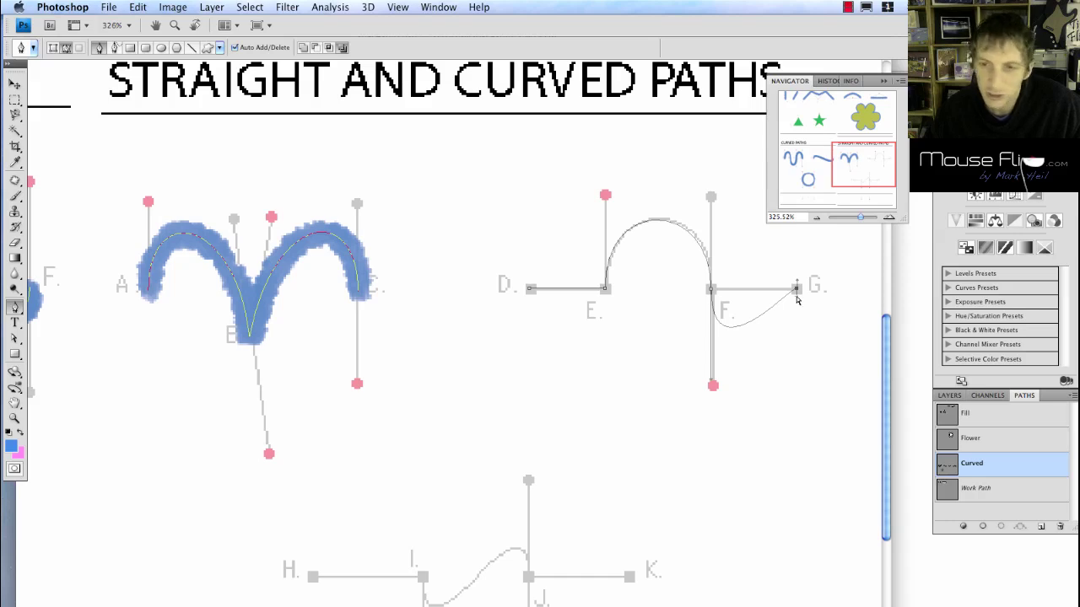
{"action": "key", "text": "super+z"}
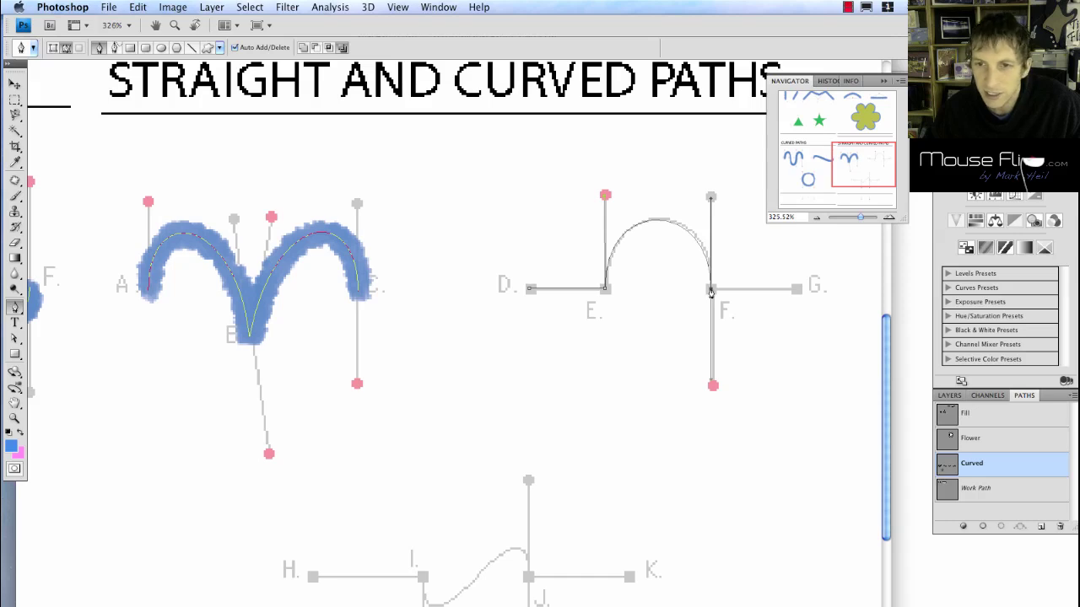
{"action": "left_click", "coordinate": [798, 294]}
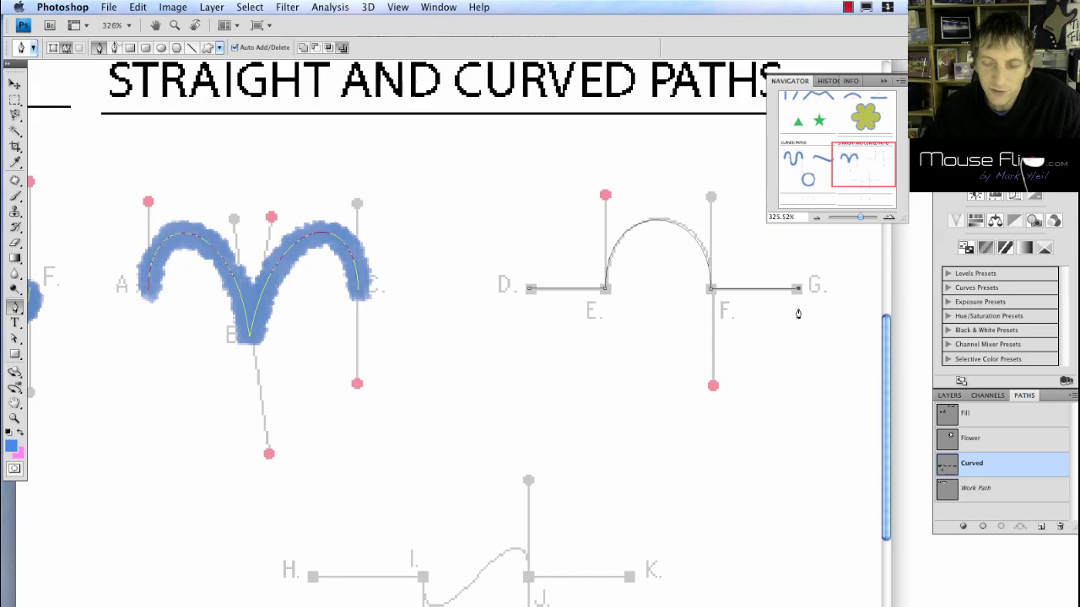
Stroke the D-E-F-G subpath of the Curved path with the Brush, without simulated pressure.
{"action": "right_click", "coordinate": [1003, 463]}
{"action": "left_click", "coordinate": [1018, 521]}
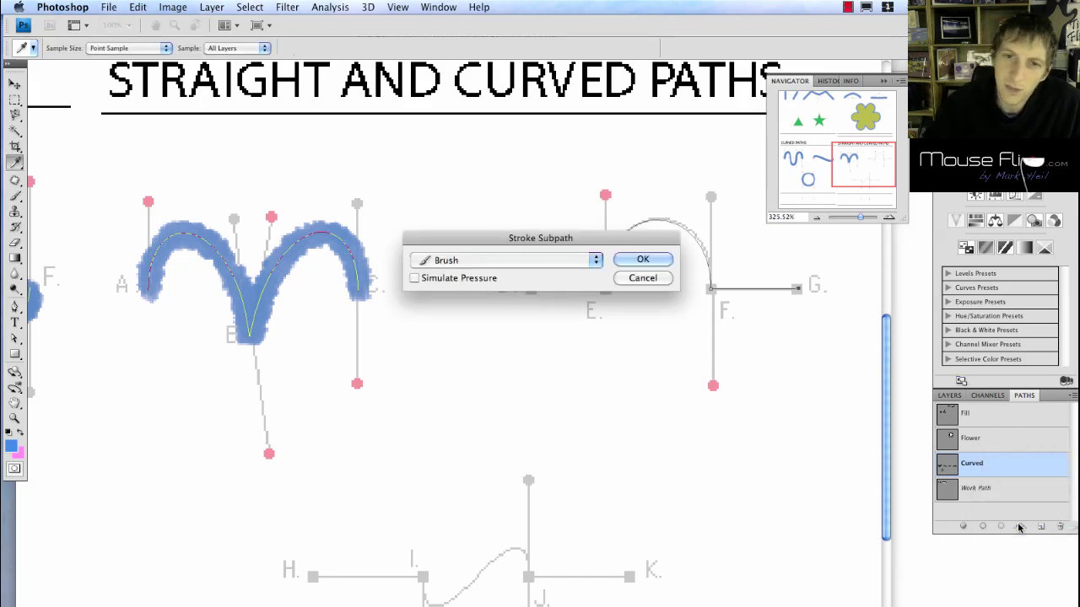
{"action": "key", "text": "Return"}
Draw a straight segment from H to I and extend a curve handle from I down to its pink guide dot.
{"action": "scroll", "coordinate": [725, 533], "scroll_direction": "down", "scroll_amount": 1}
{"action": "scroll", "coordinate": [725, 534], "scroll_direction": "down", "scroll_amount": 5}
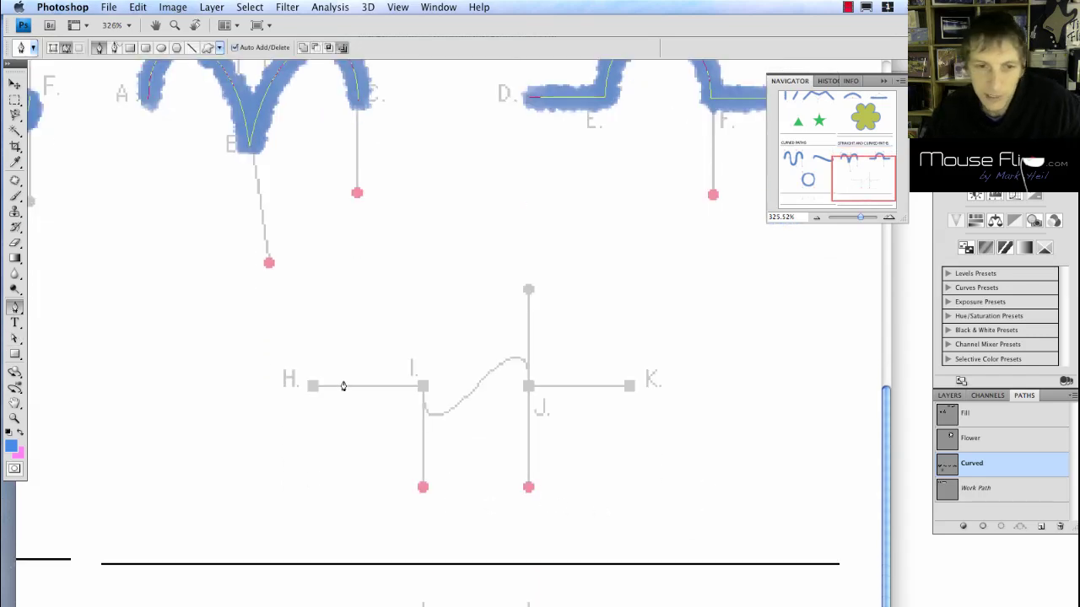
{"action": "left_click", "coordinate": [312, 387]}
{"action": "mouse_move", "coordinate": [422, 388]}
{"action": "left_mouse_down"}
{"action": "mouse_move", "coordinate": [425, 423]}
{"action": "mouse_move", "coordinate": [426, 391]}
{"action": "left_mouse_up"}
{"action": "left_click", "coordinate": [422, 389]}
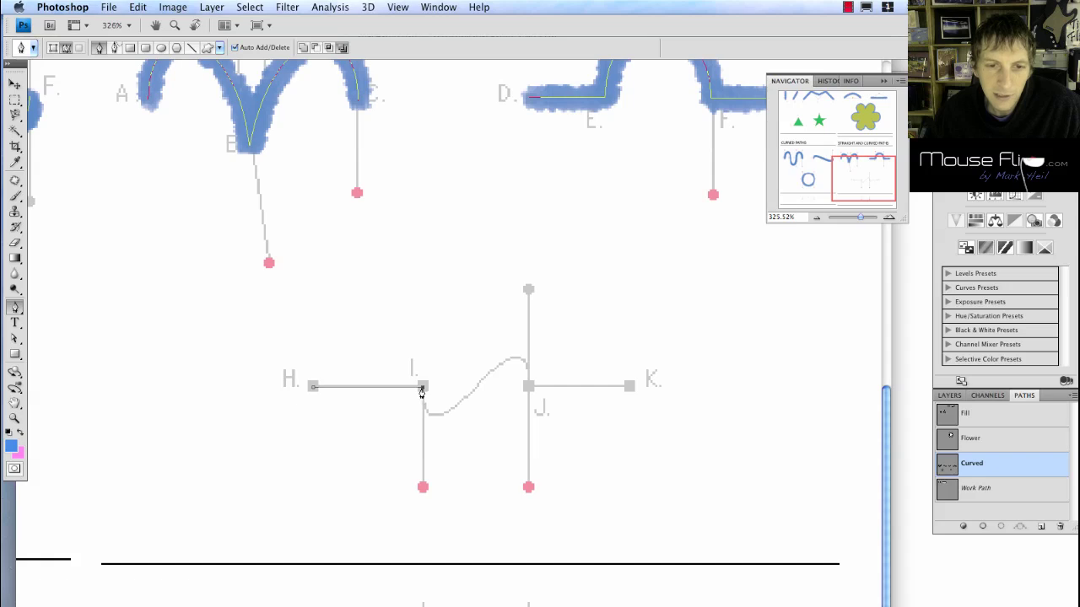
{"action": "left_click_drag", "start_coordinate": [422, 393], "coordinate": [424, 486]}
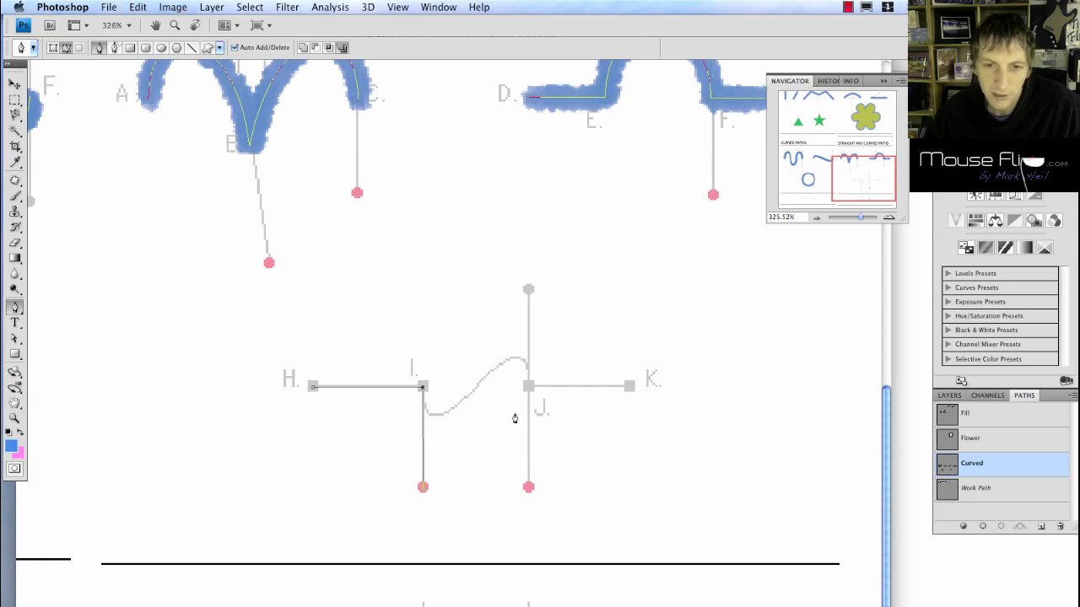
Add the S-curve from I to J with a downward handle, remove J's outgoing handle, and continue straight to K.
{"action": "left_click_drag", "start_coordinate": [527, 392], "coordinate": [531, 491]}
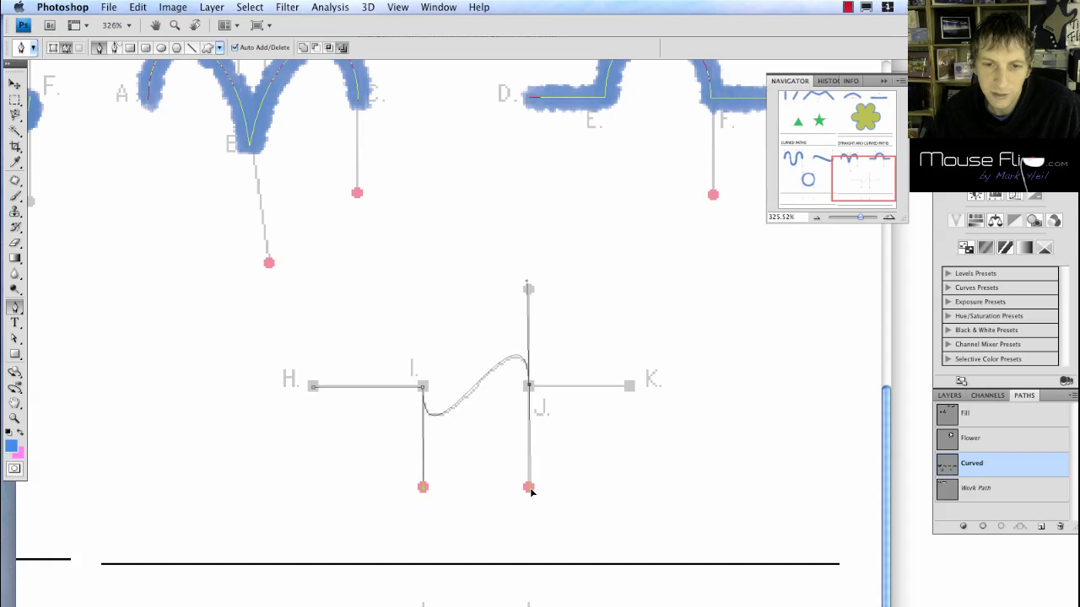
{"action": "left_click", "coordinate": [529, 387], "text": "alt"}
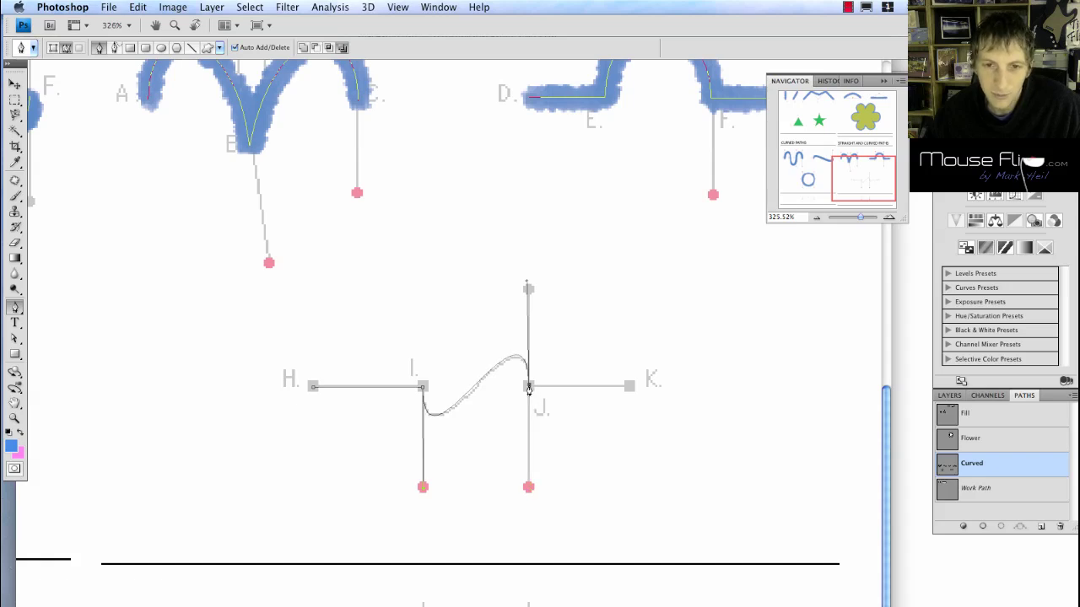
{"action": "left_click", "coordinate": [627, 389]}
{"action": "key", "text": "super+z"}
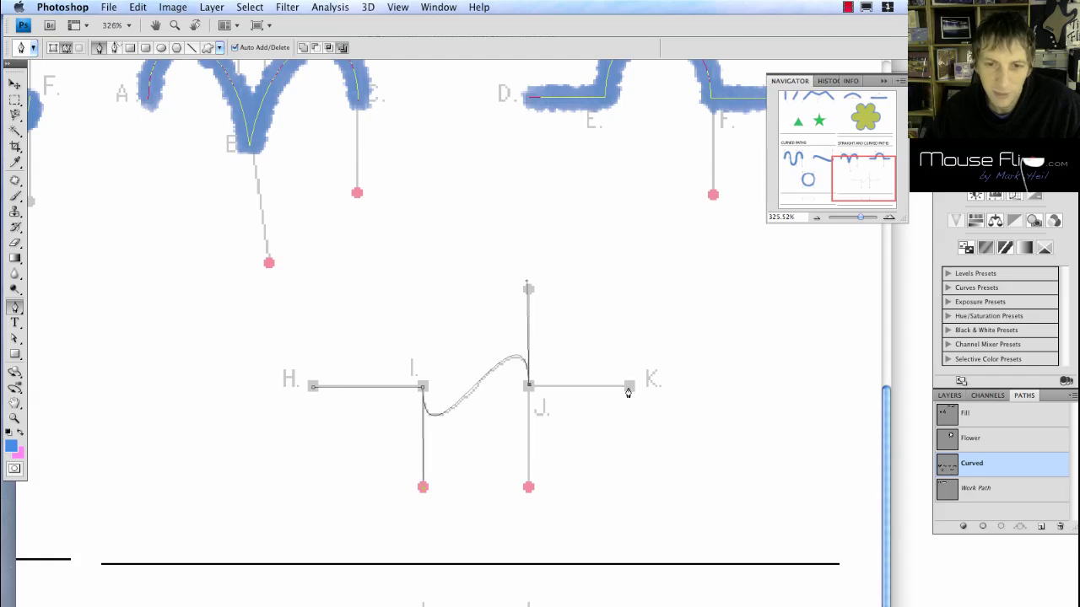
{"action": "left_click", "coordinate": [628, 389]}
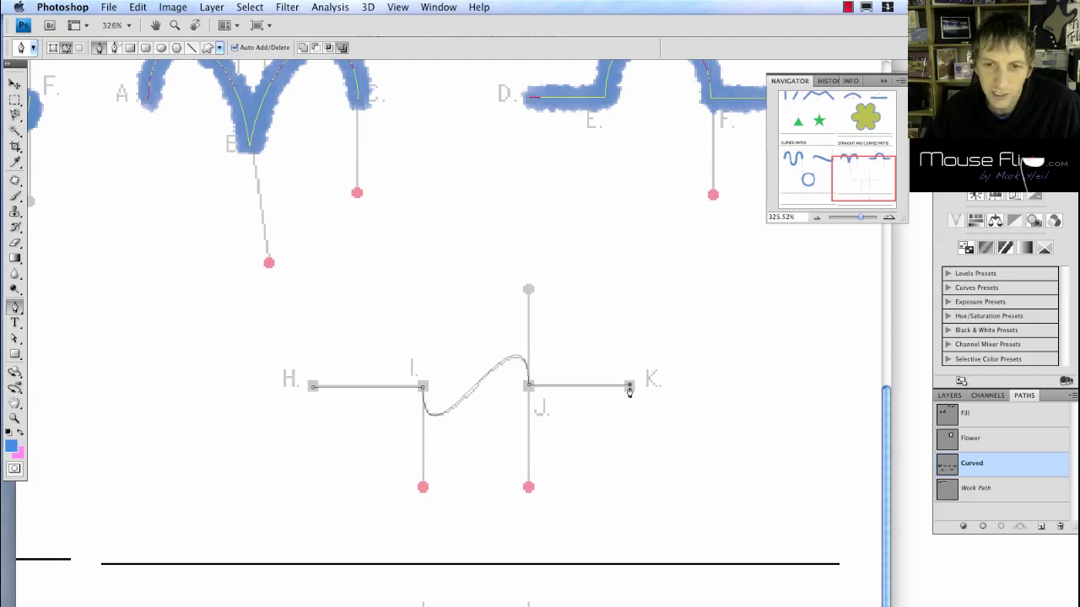
Stroke the H-I-J-K subpath of the Curved path with the Brush, without simulated pressure.
{"action": "right_click", "coordinate": [977, 465]}
{"action": "left_click", "coordinate": [1002, 530]}
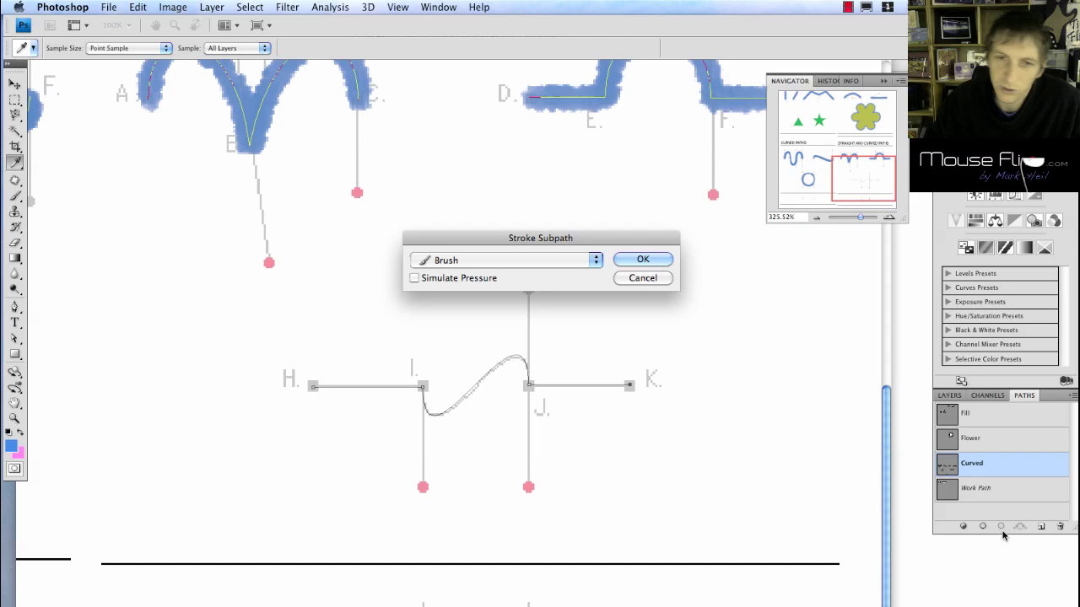
{"action": "key", "text": "Return"}
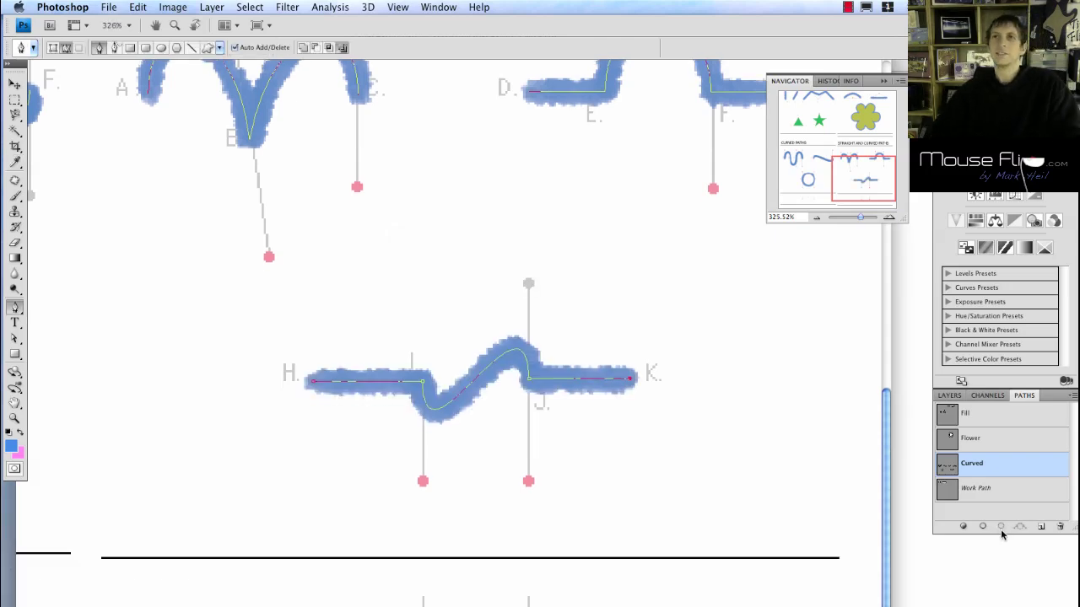
Review the stroked shapes in the worksheet's curved and combined straight and curved path sections.
{"action": "scroll", "coordinate": [1001, 535], "scroll_direction": "down", "scroll_amount": 3}
{"action": "scroll", "coordinate": [1000, 535], "scroll_direction": "left", "scroll_amount": 10}
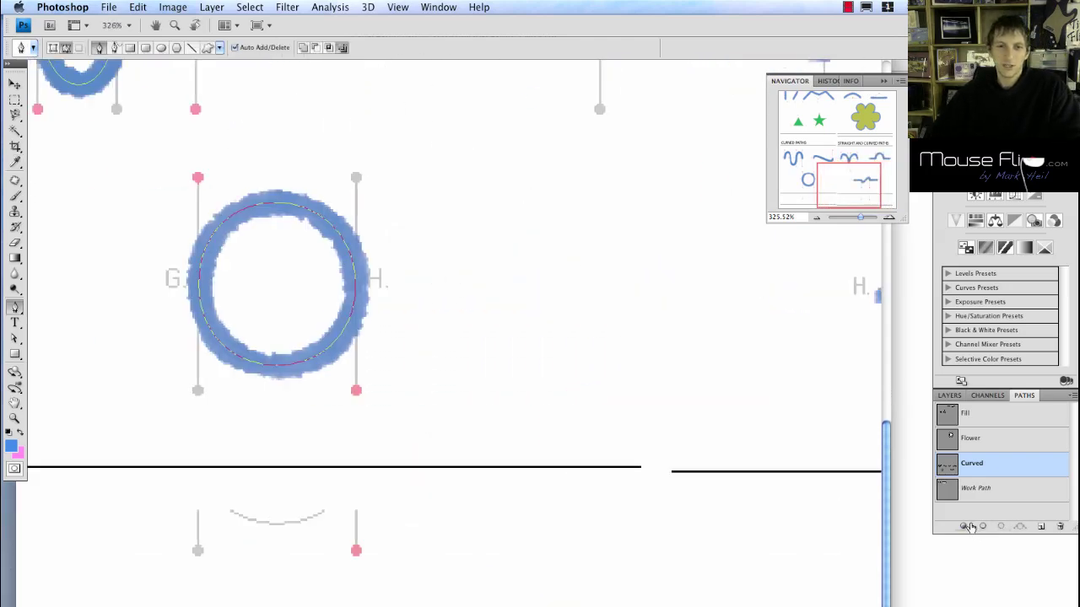
{"action": "scroll", "coordinate": [970, 527], "scroll_direction": "right", "scroll_amount": 10}
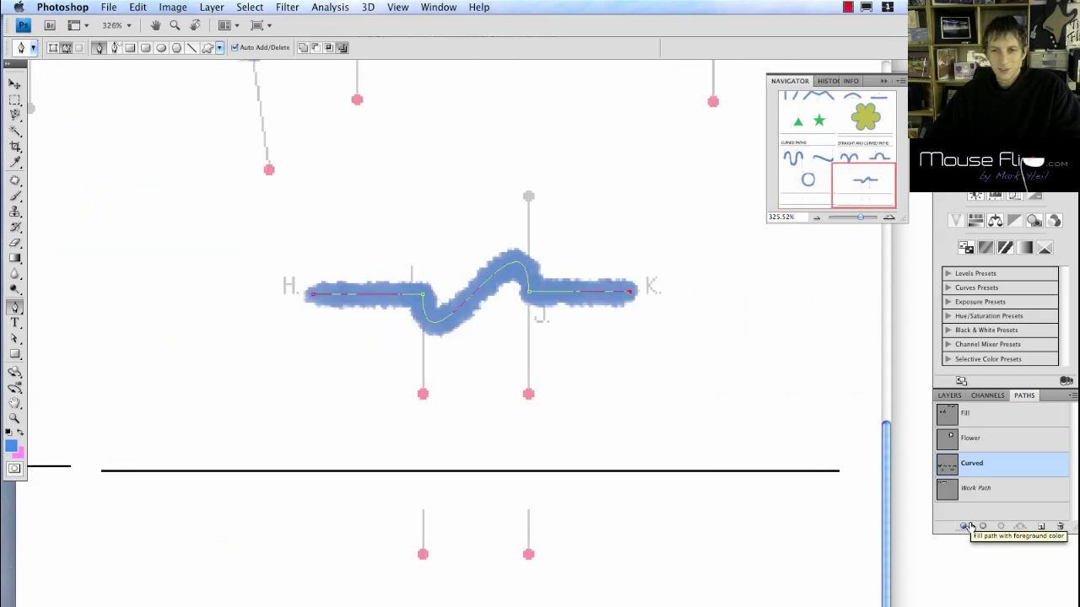
{"action": "scroll", "coordinate": [709, 413], "scroll_direction": "up", "scroll_amount": 9}
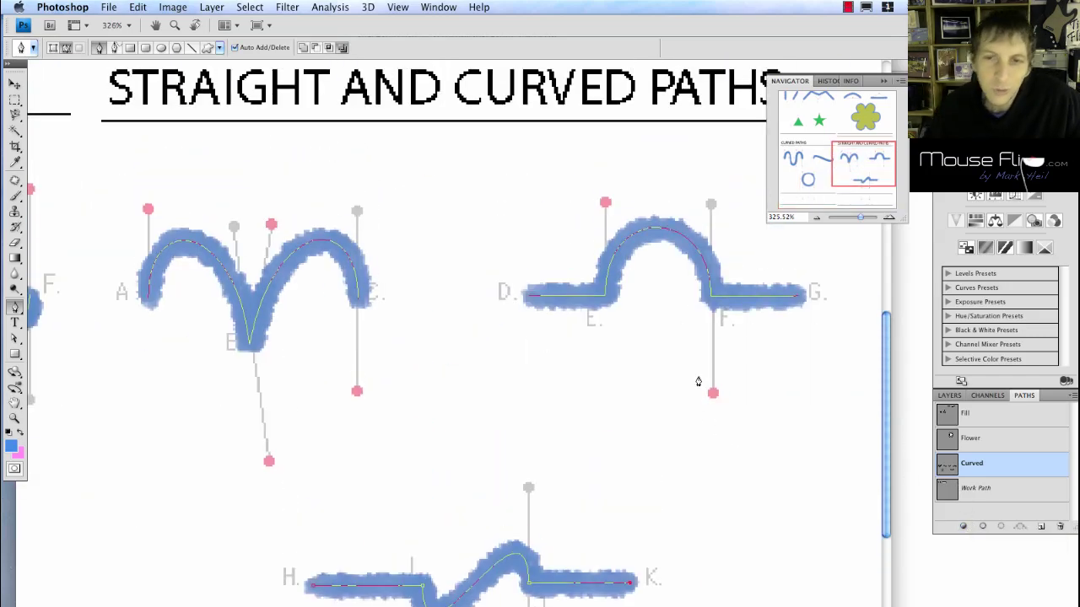
{"action": "scroll", "coordinate": [681, 385], "scroll_direction": "down", "scroll_amount": 3}
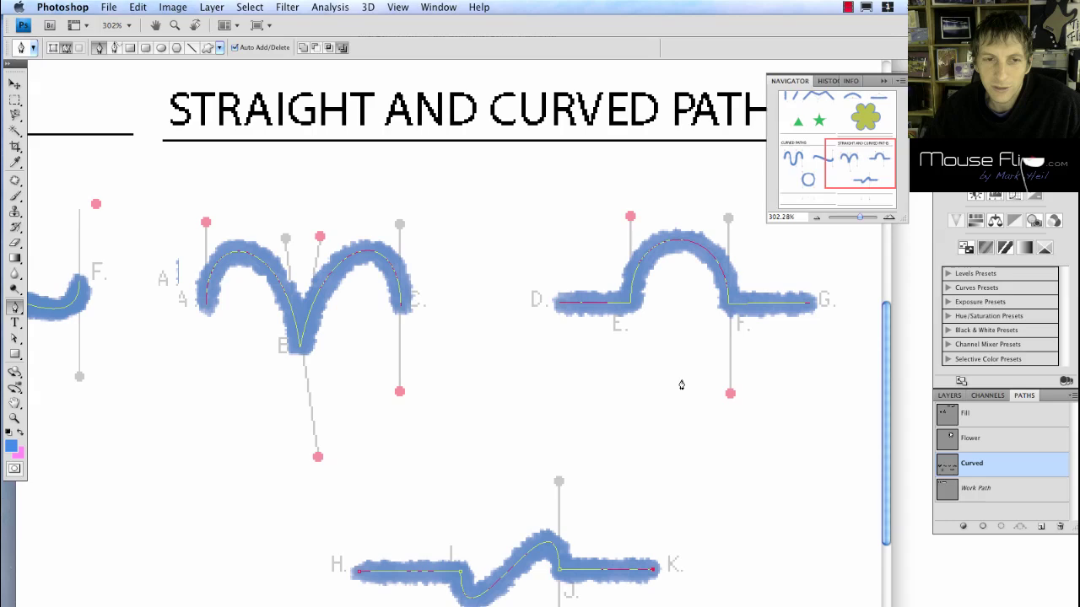
{"action": "scroll", "coordinate": [682, 384], "scroll_direction": "down", "scroll_amount": 2}
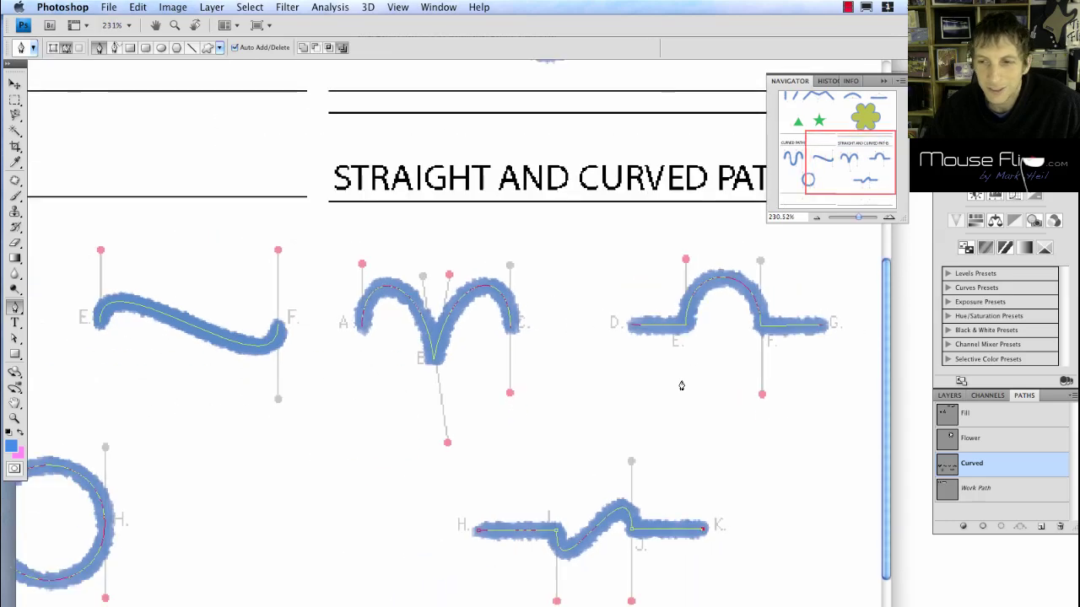
{"action": "scroll", "coordinate": [851, 391], "scroll_direction": "down", "scroll_amount": 1}
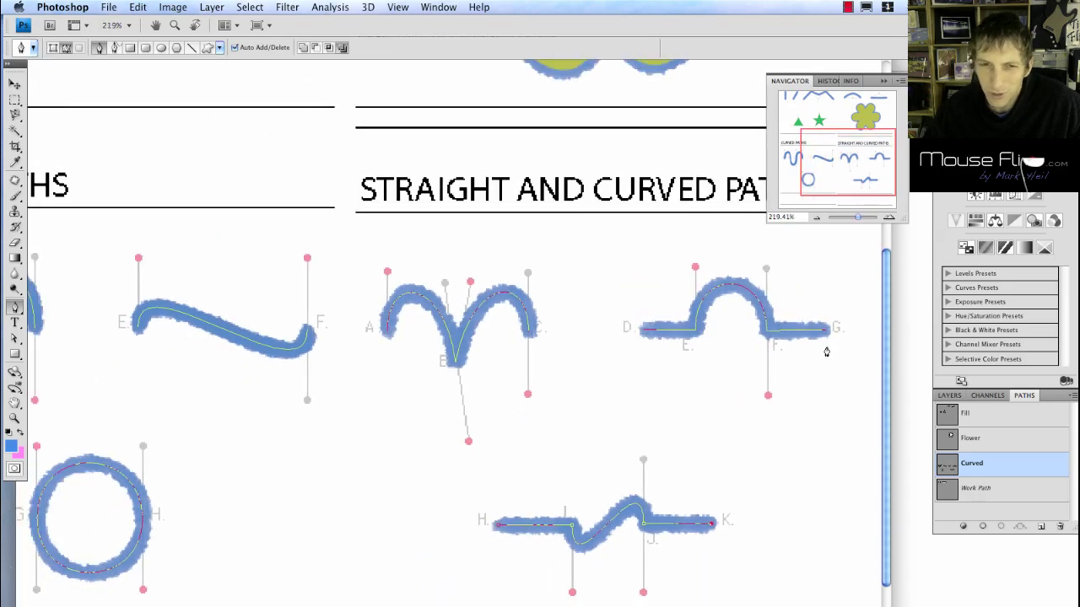
{"action": "scroll", "coordinate": [751, 433], "scroll_direction": "down", "scroll_amount": 1}
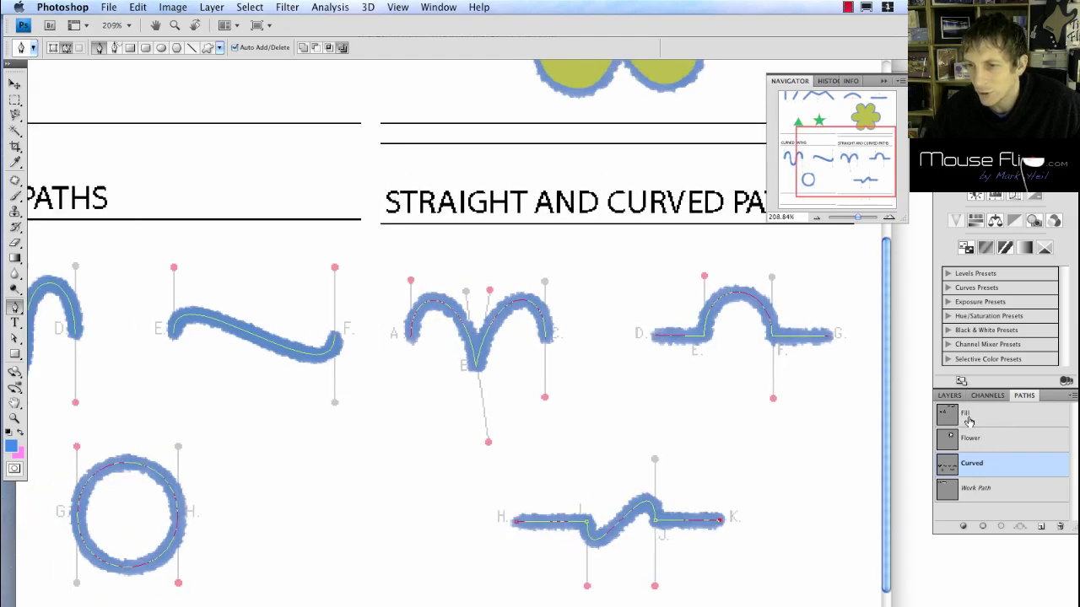
Check that the MySpaceship layer is active, and fill the Flower path with the blue foreground color.
{"action": "left_click", "coordinate": [951, 397]}
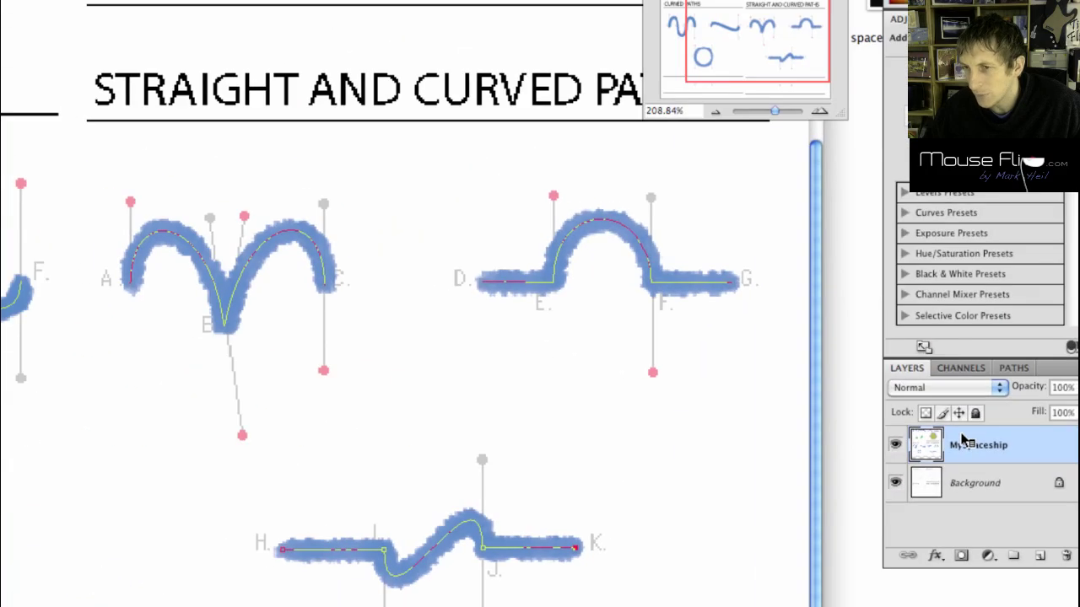
{"action": "left_click", "coordinate": [1013, 369]}
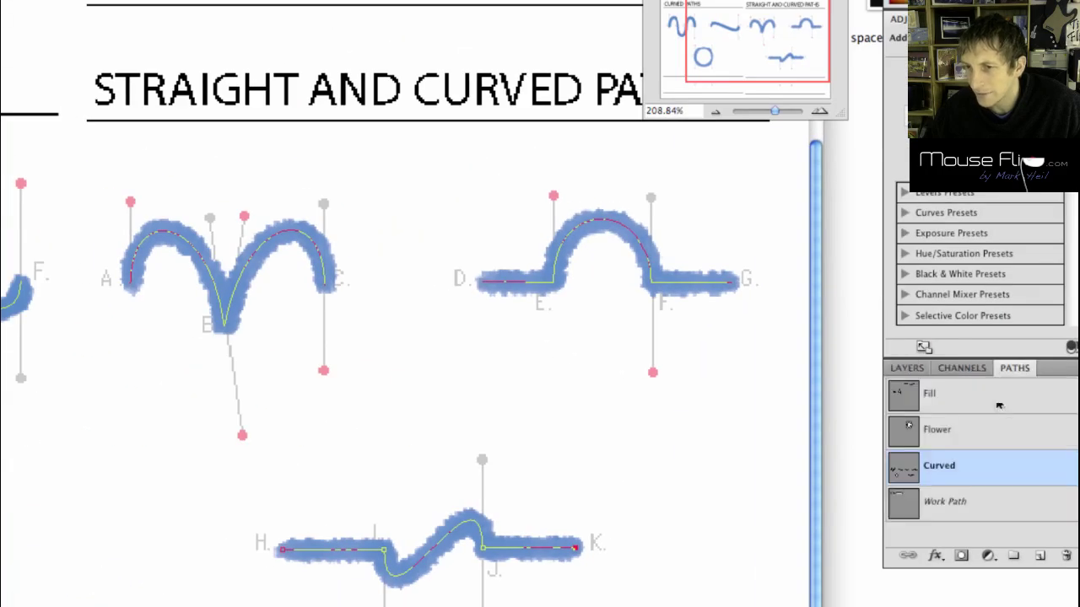
{"action": "left_click", "coordinate": [940, 432]}
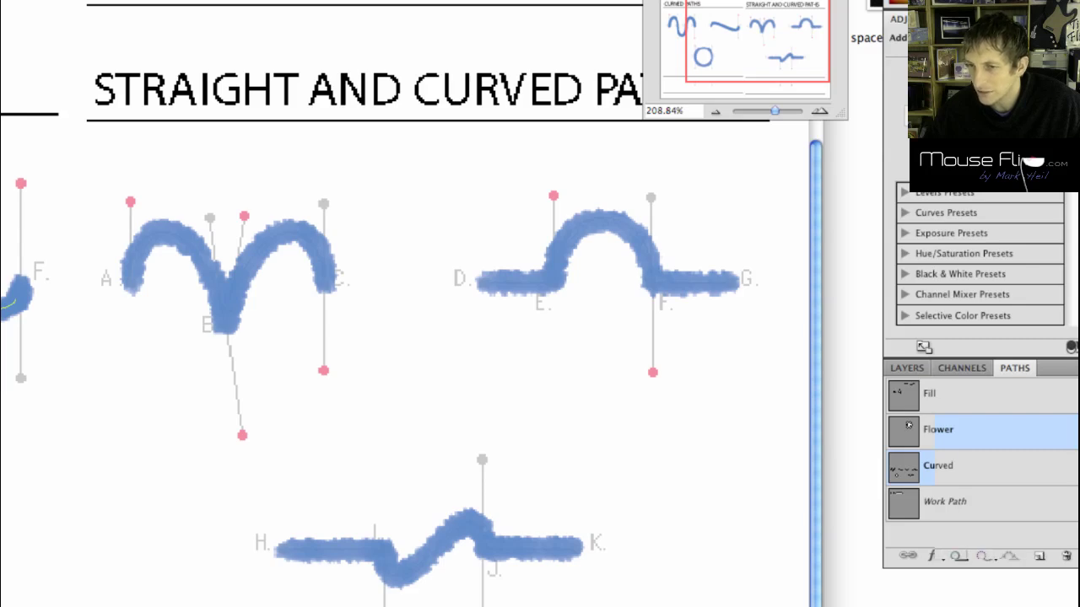
{"action": "right_click", "coordinate": [964, 429]}
{"action": "key", "text": "Escape"}
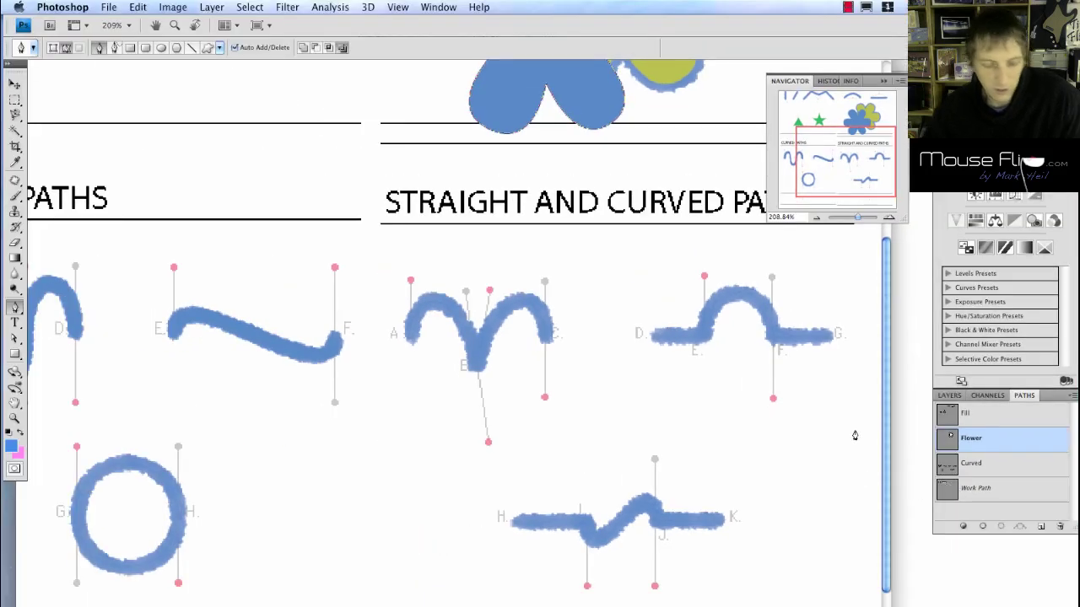
Shift the MySpaceship layer's artwork slightly down and to the left with the Move tool.
{"action": "scroll", "coordinate": [734, 148], "scroll_direction": "up", "scroll_amount": 5}
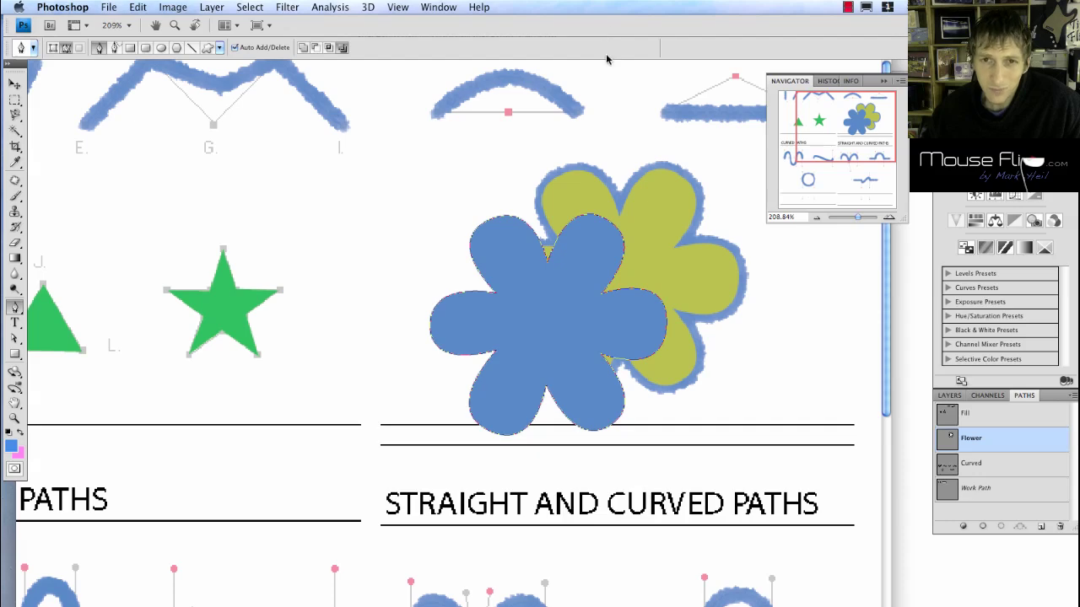
{"action": "key", "text": "v"}
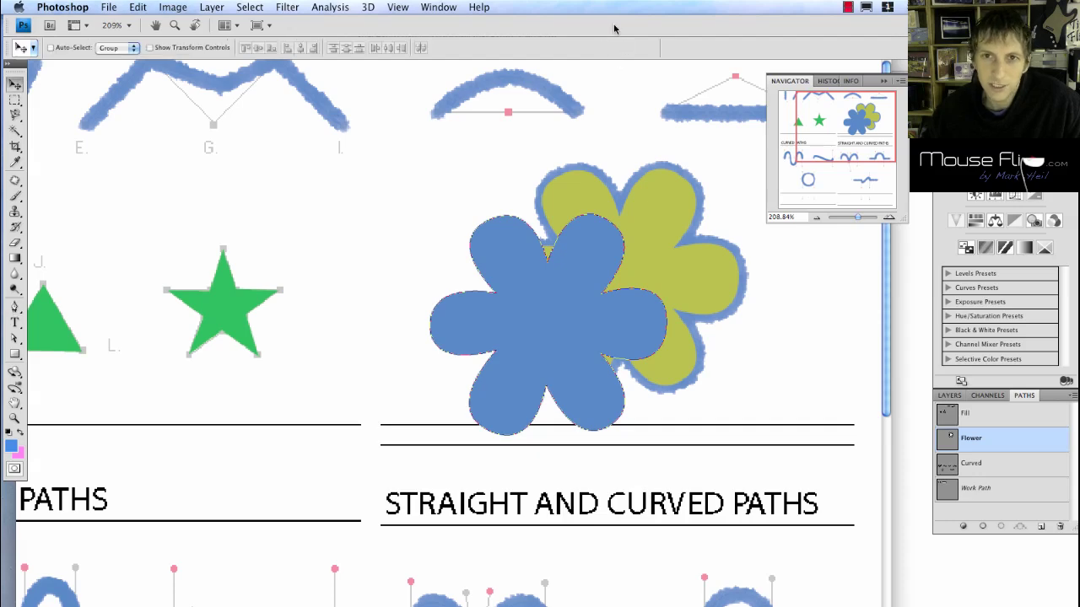
{"action": "left_click_drag", "start_coordinate": [551, 317], "coordinate": [529, 352]}
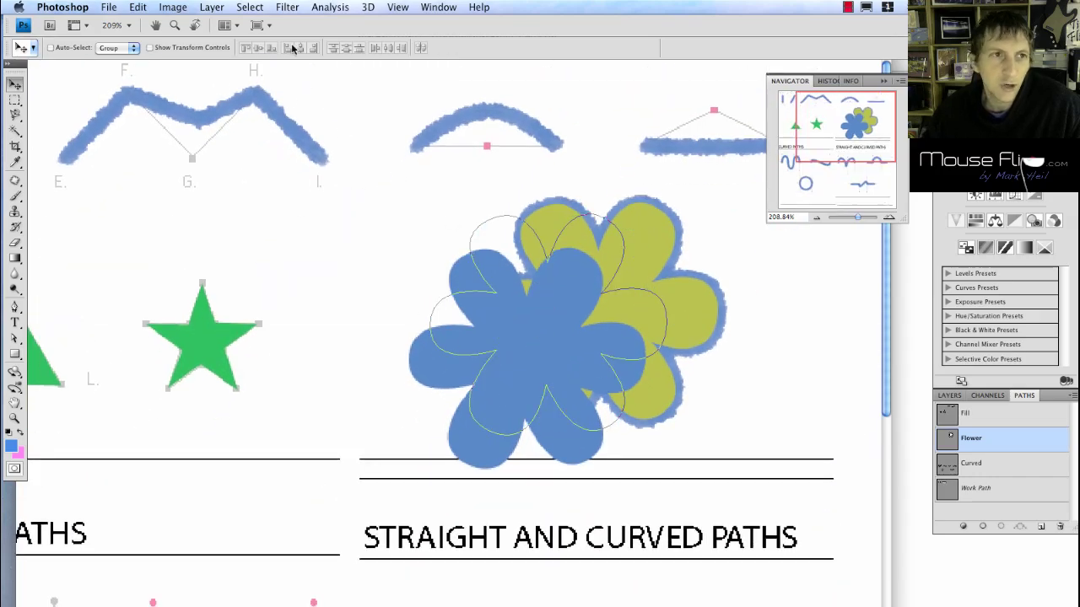
Switch to Finder, bring spaceship3.psd up in Photoshop from there, and close it without saving.
{"action": "key", "text": "super+Tab"}
{"action": "key", "text": "super+Tab"}
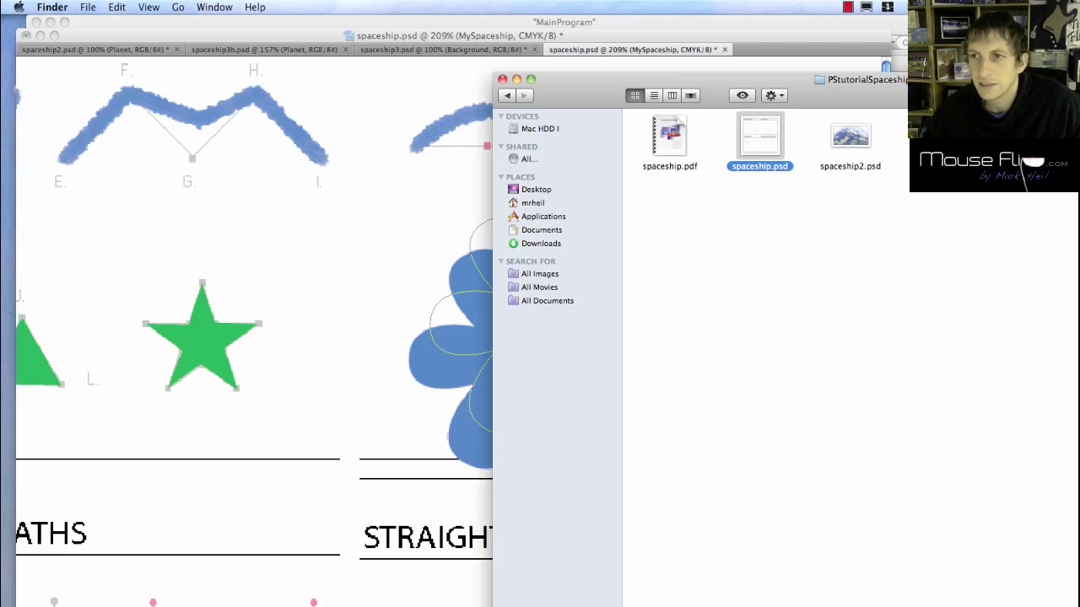
{"action": "left_click_drag", "start_coordinate": [759, 140], "coordinate": [13, 433]}
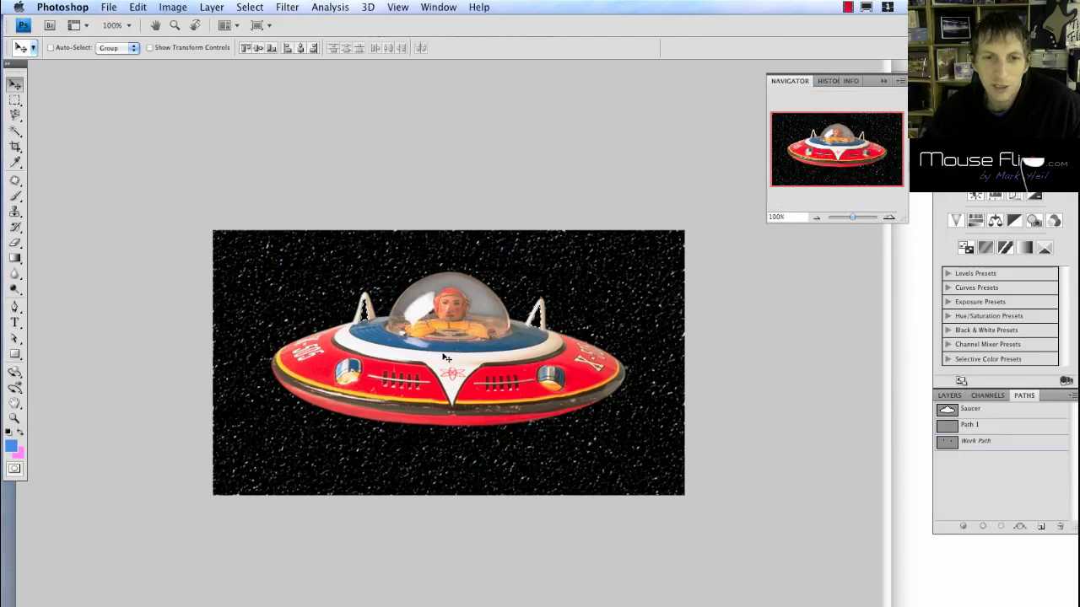
{"action": "scroll", "coordinate": [443, 356], "scroll_direction": "up", "scroll_amount": 4}
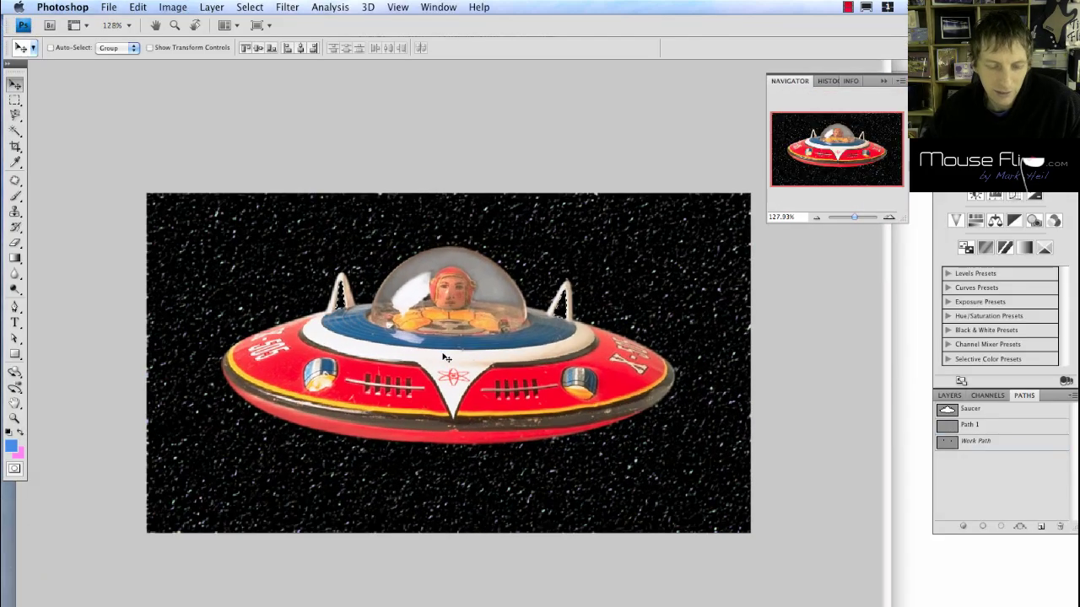
{"action": "key", "text": "super+w"}
{"action": "left_click", "coordinate": [477, 205]}
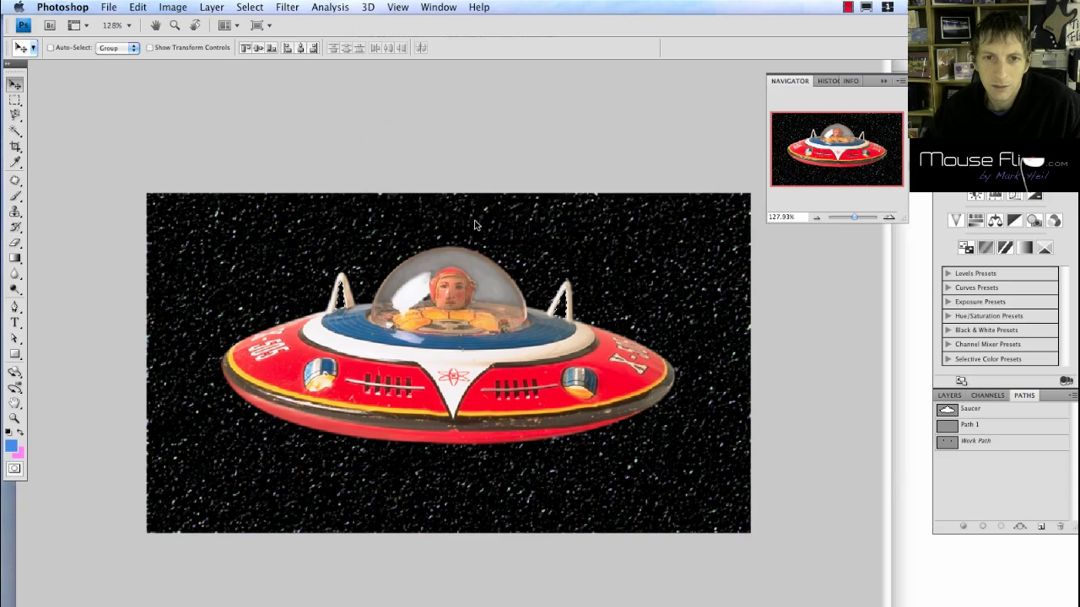
Reopen spaceship3.psd in Photoshop from Finder and show the layers of the lettered saucer template.
{"action": "key", "text": "super+Tab"}
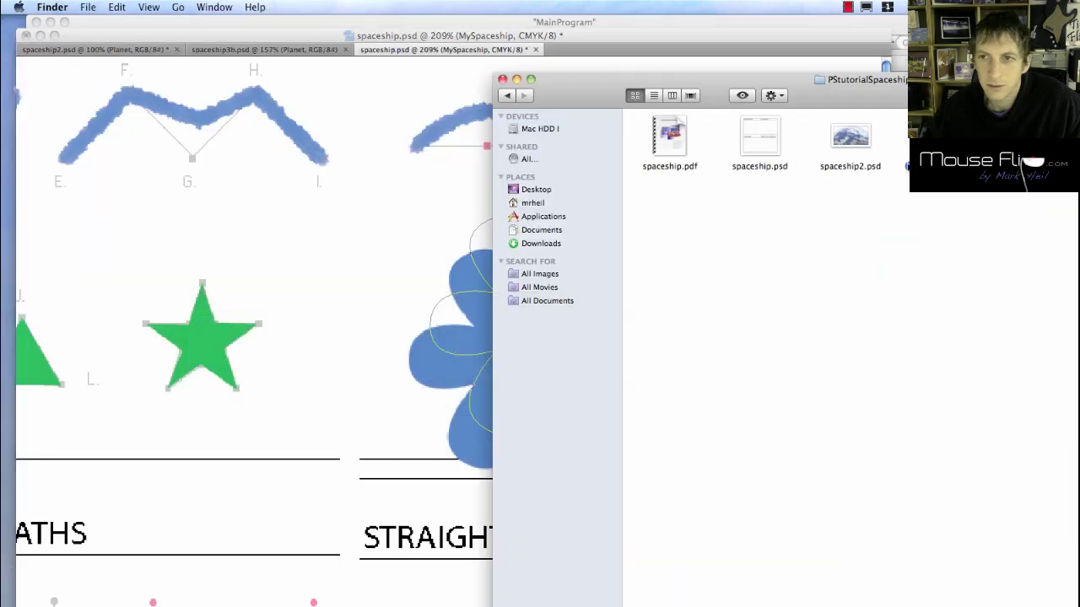
{"action": "left_click_drag", "start_coordinate": [950, 136], "coordinate": [19, 431]}
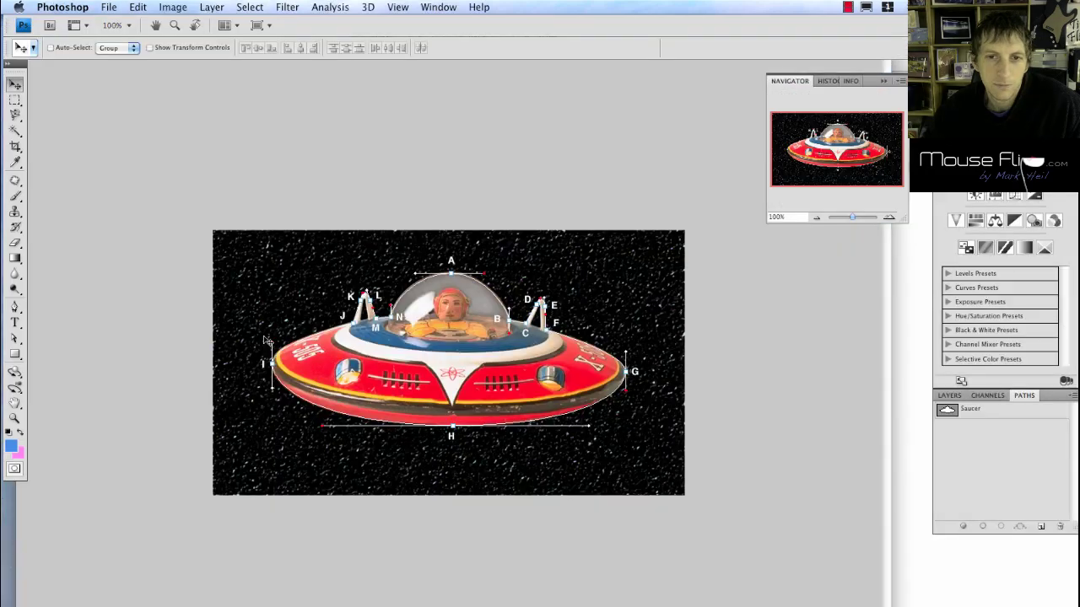
{"action": "scroll", "coordinate": [500, 331], "scroll_direction": "up", "scroll_amount": 6}
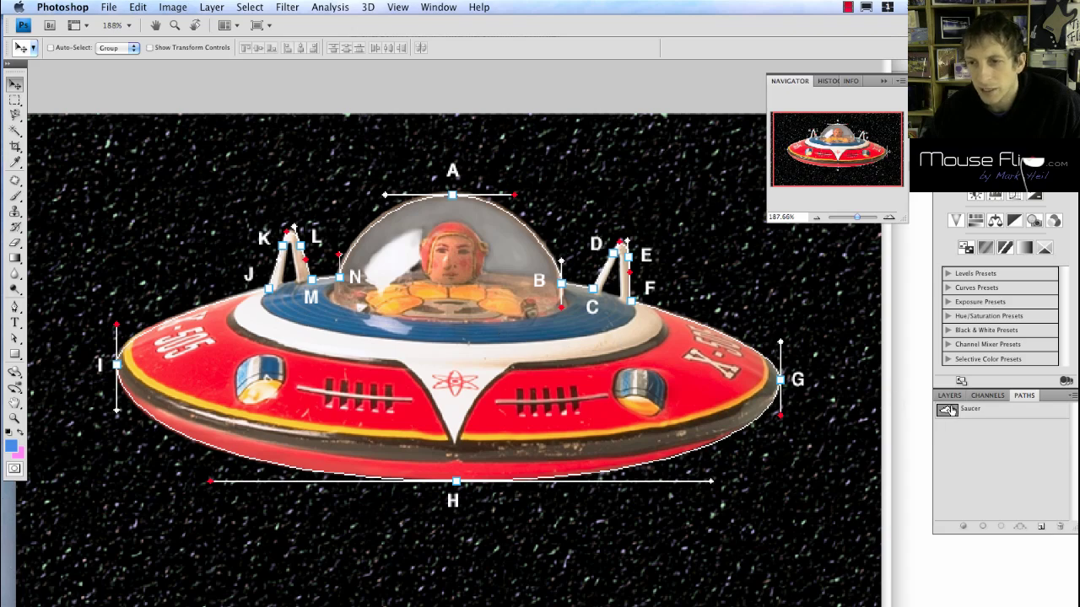
{"action": "left_click", "coordinate": [951, 396]}
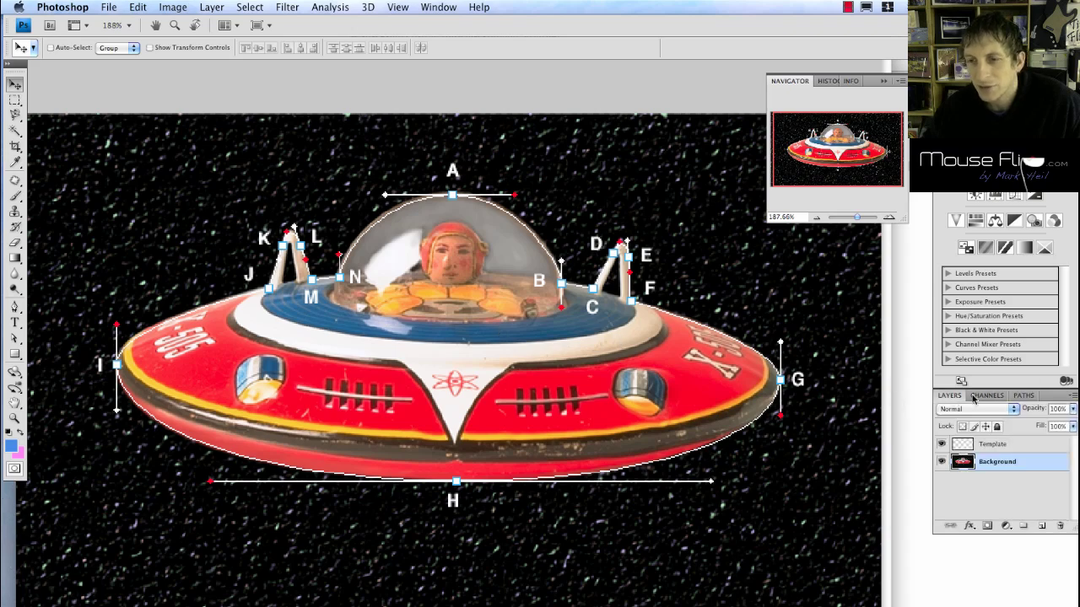
Trace the dome with the Pen tool, placing smooth points at A and B and a corner point at C.
{"action": "left_click", "coordinate": [1024, 395]}
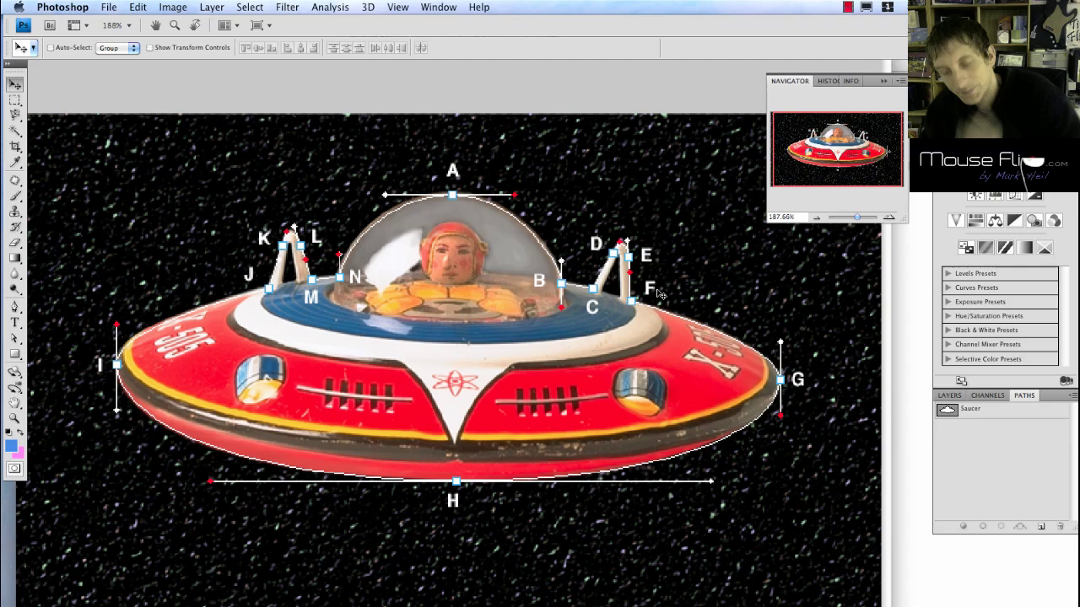
{"action": "key", "text": "p"}
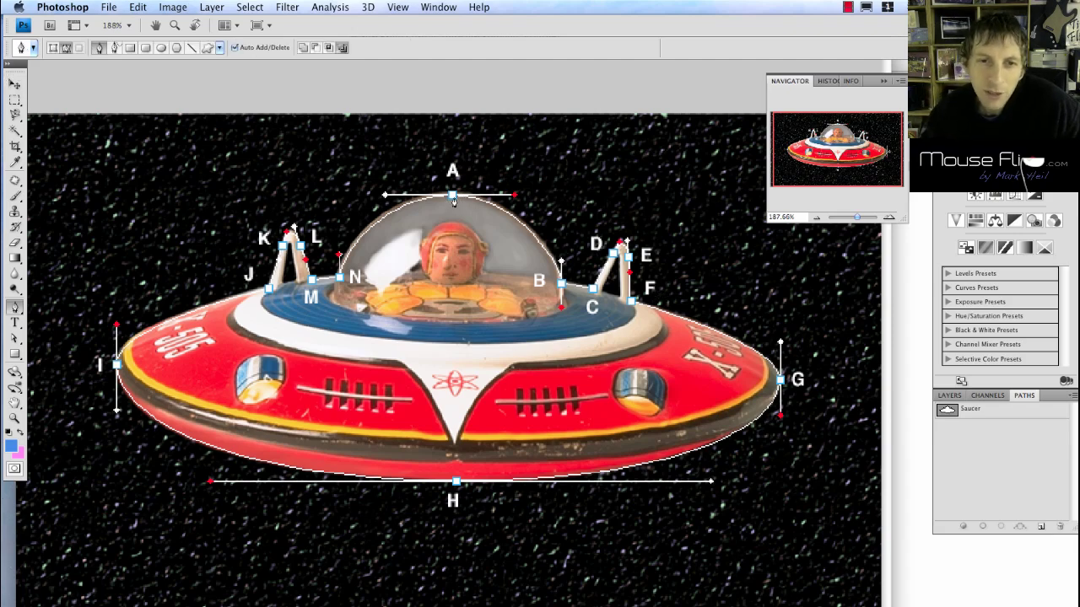
{"action": "left_click_drag", "start_coordinate": [453, 195], "coordinate": [517, 195]}
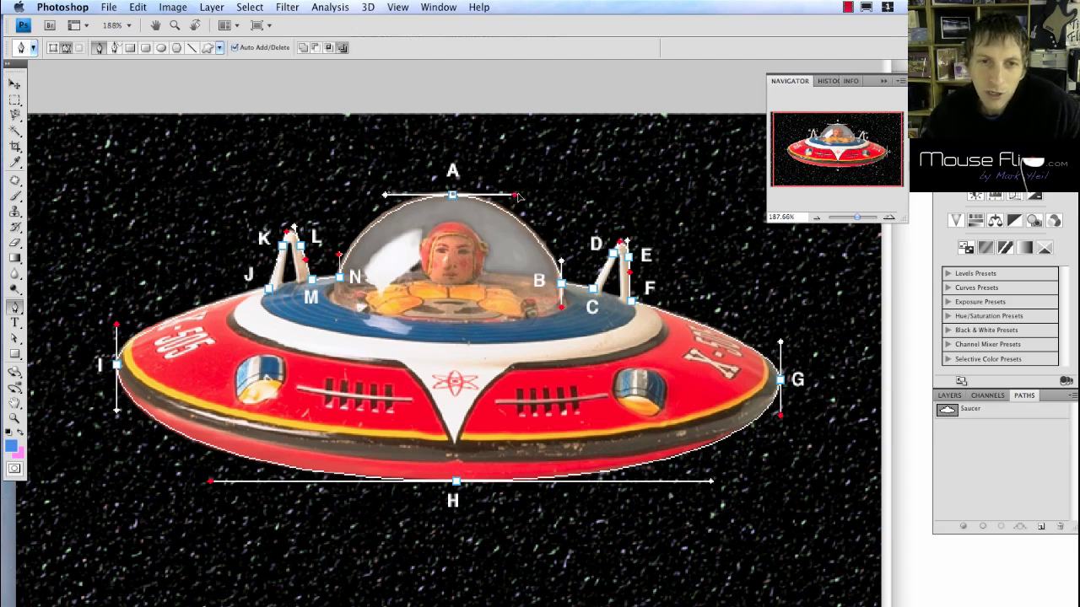
{"action": "left_click", "coordinate": [520, 197]}
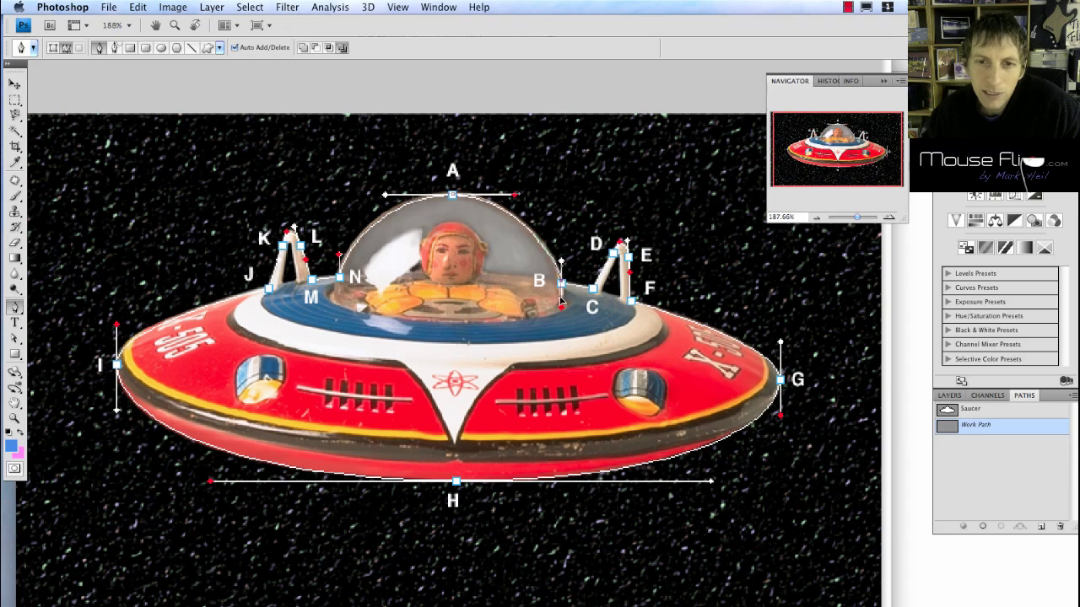
{"action": "left_click_drag", "start_coordinate": [560, 297], "coordinate": [561, 304]}
{"action": "left_click", "coordinate": [592, 288]}
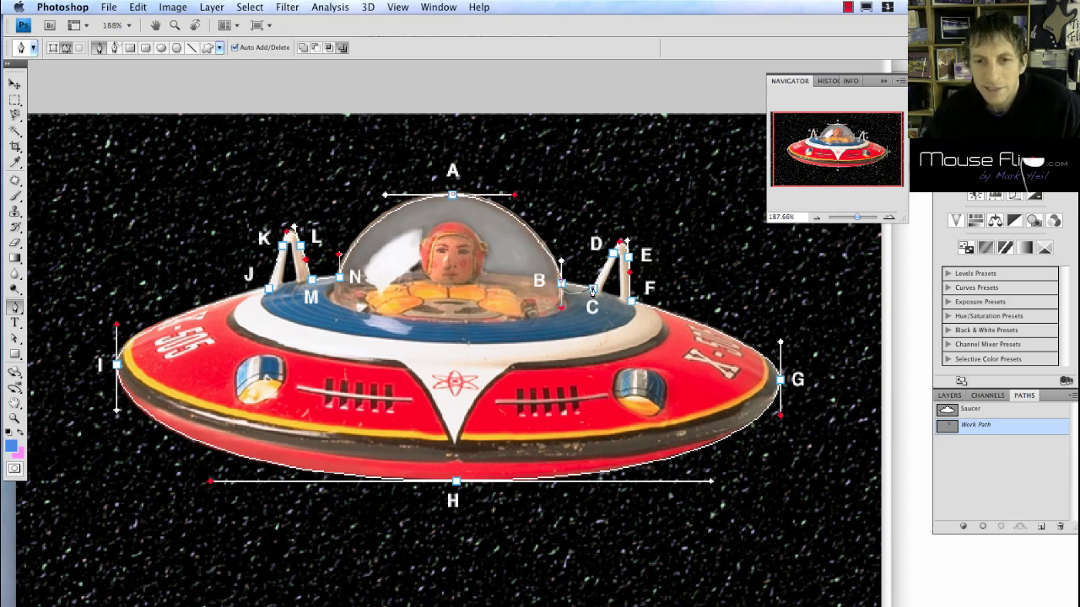
{"action": "left_click_drag", "start_coordinate": [593, 284], "coordinate": [596, 286]}
{"action": "key", "text": "super+z"}
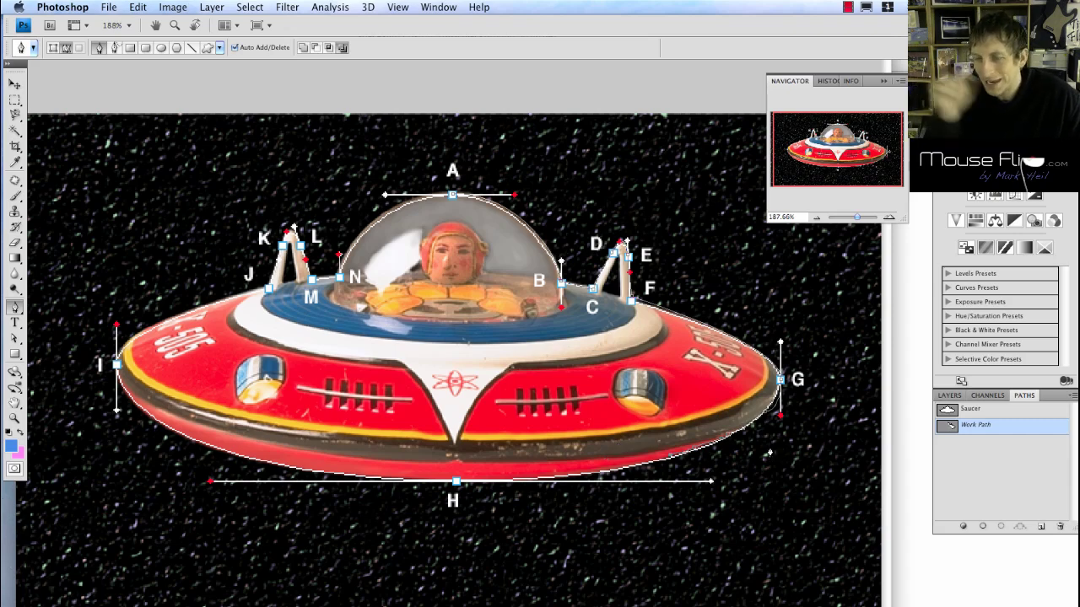
Continue the work path around the saucer's rim through I and the antenna to N, and close it at A.
{"action": "key", "text": "super+z"}
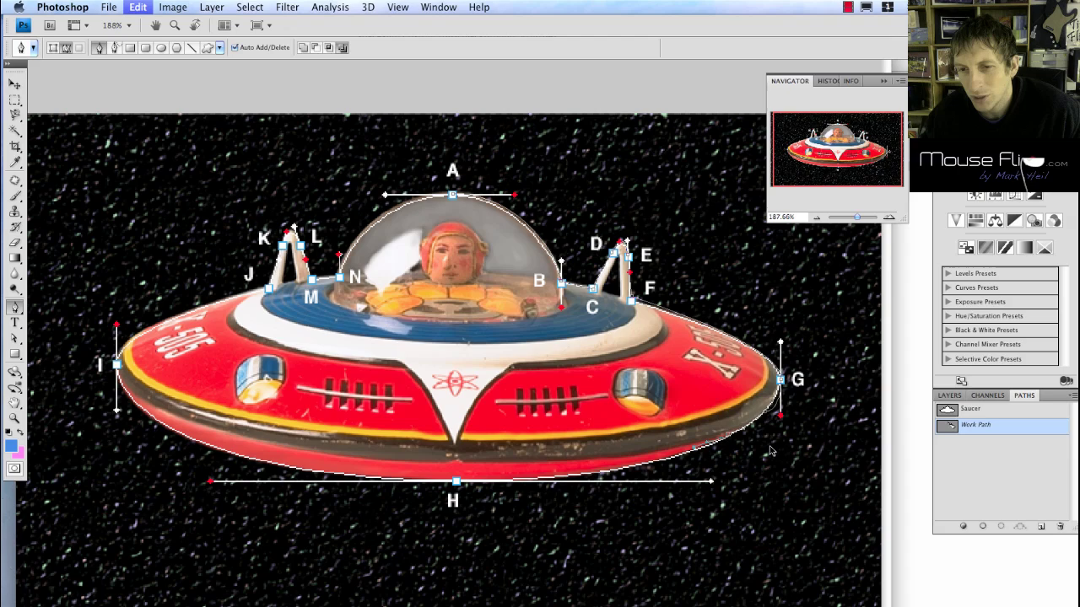
{"action": "key", "text": "alt+super+z"}
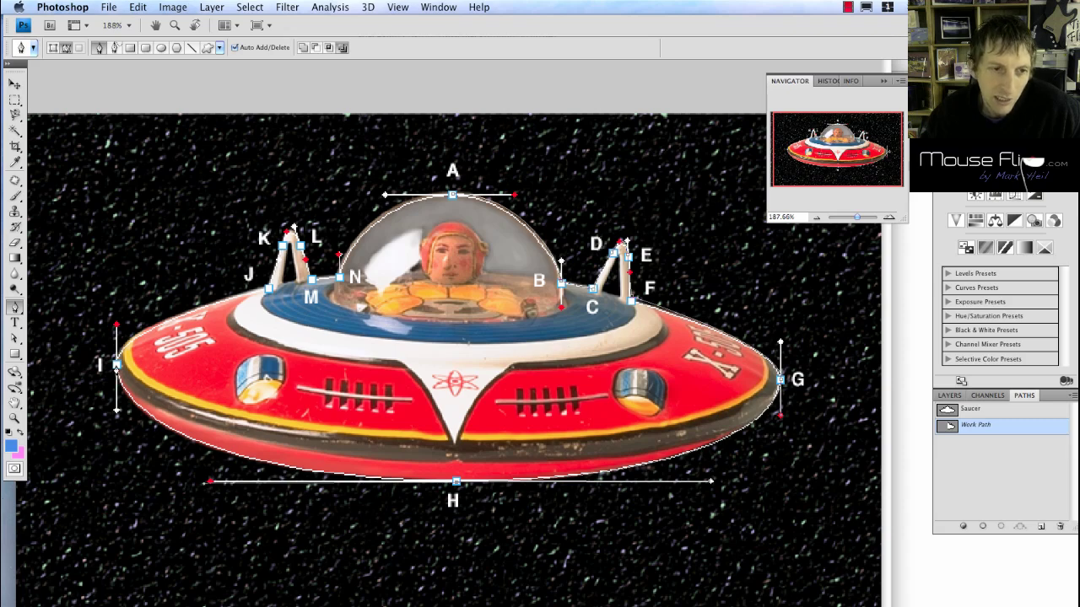
{"action": "left_click_drag", "start_coordinate": [117, 365], "coordinate": [117, 325]}
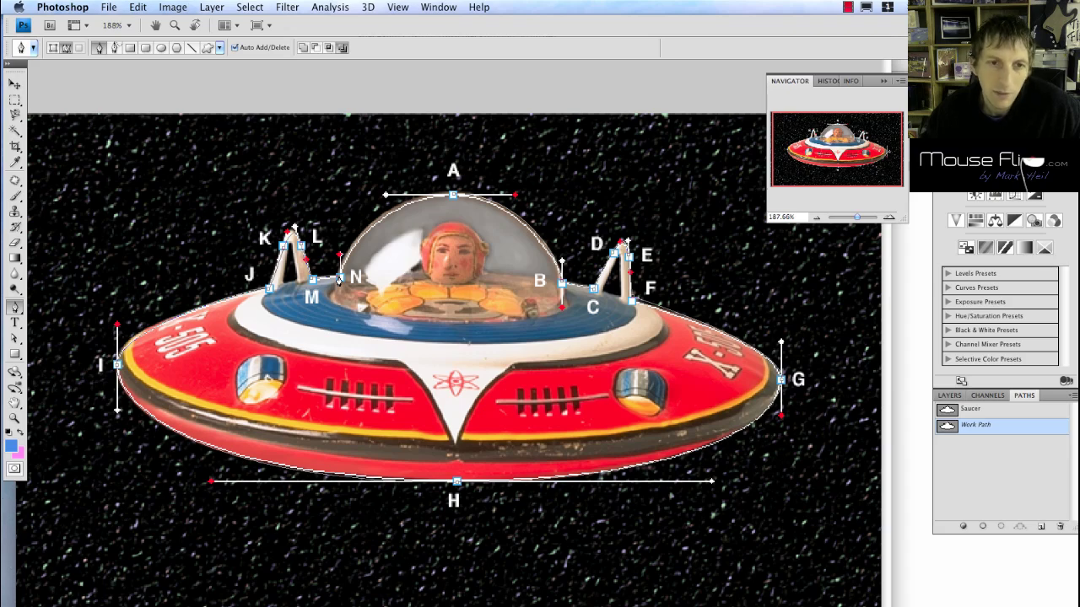
{"action": "left_click", "coordinate": [453, 197]}
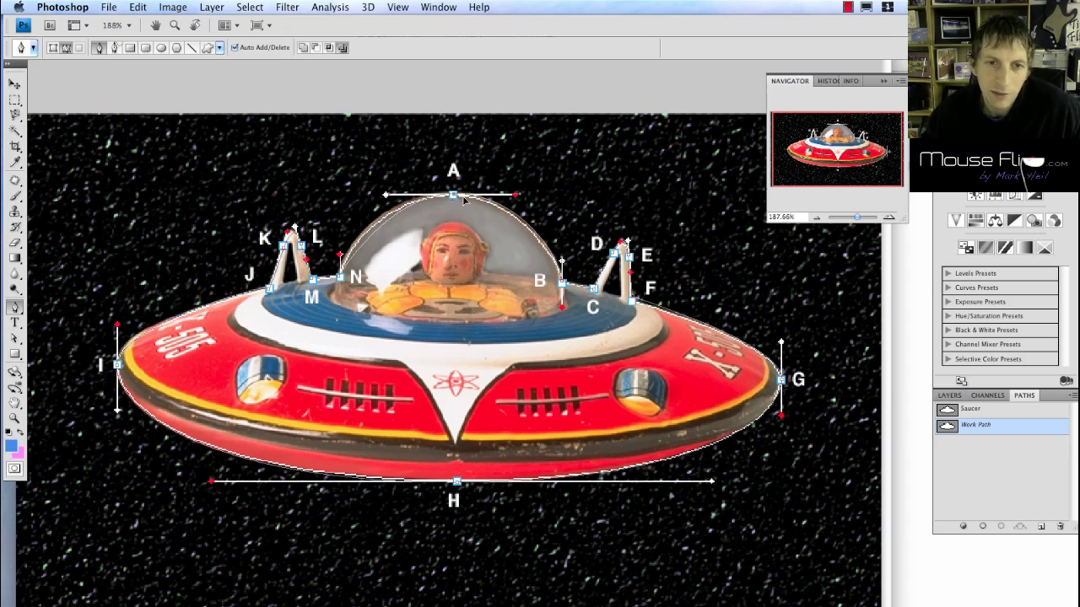
{"action": "left_click_drag", "start_coordinate": [463, 199], "coordinate": [465, 205]}
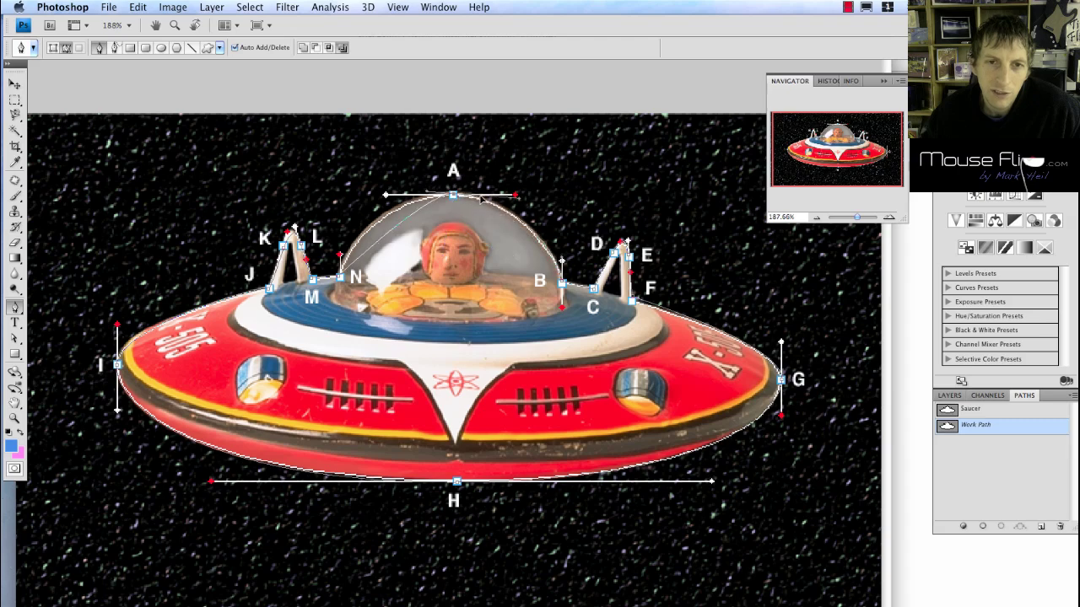
{"action": "key", "text": "super+z"}
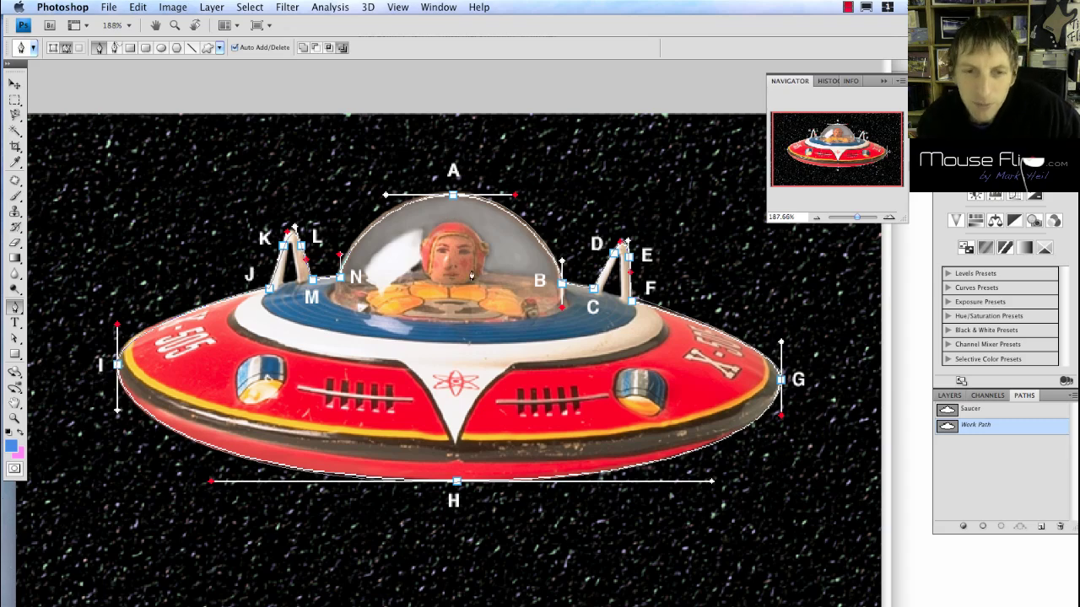
{"action": "right_click", "coordinate": [983, 431]}
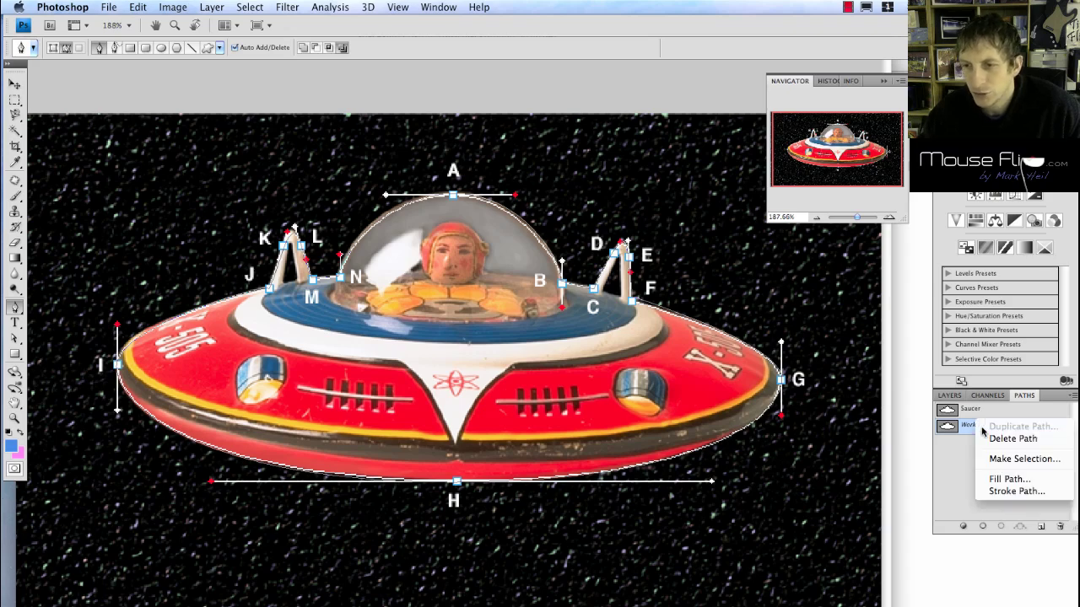
{"action": "left_click", "coordinate": [1044, 492]}
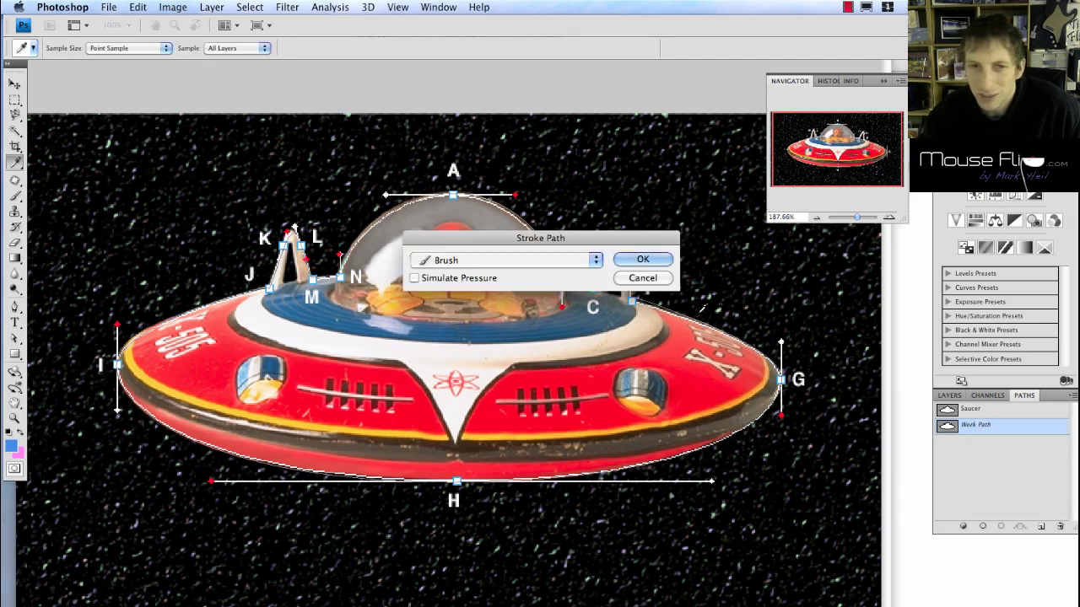
{"action": "left_click", "coordinate": [644, 278]}
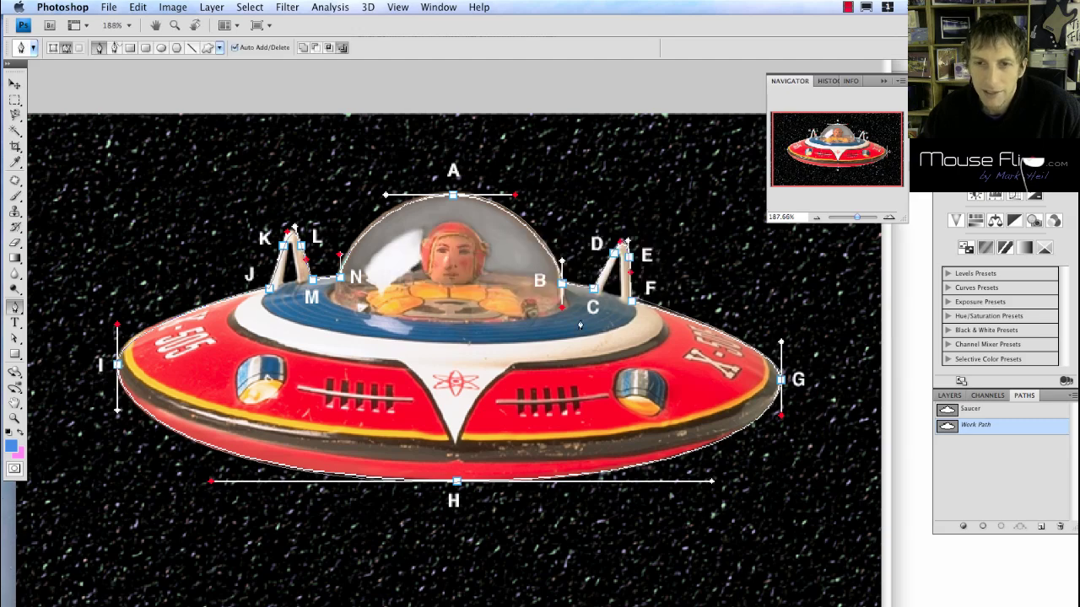
Set the foreground color to green 1ae73c and stroke the saucer's work path with the Brush, leaving Simulate Pressure off.
{"action": "left_click", "coordinate": [12, 447]}
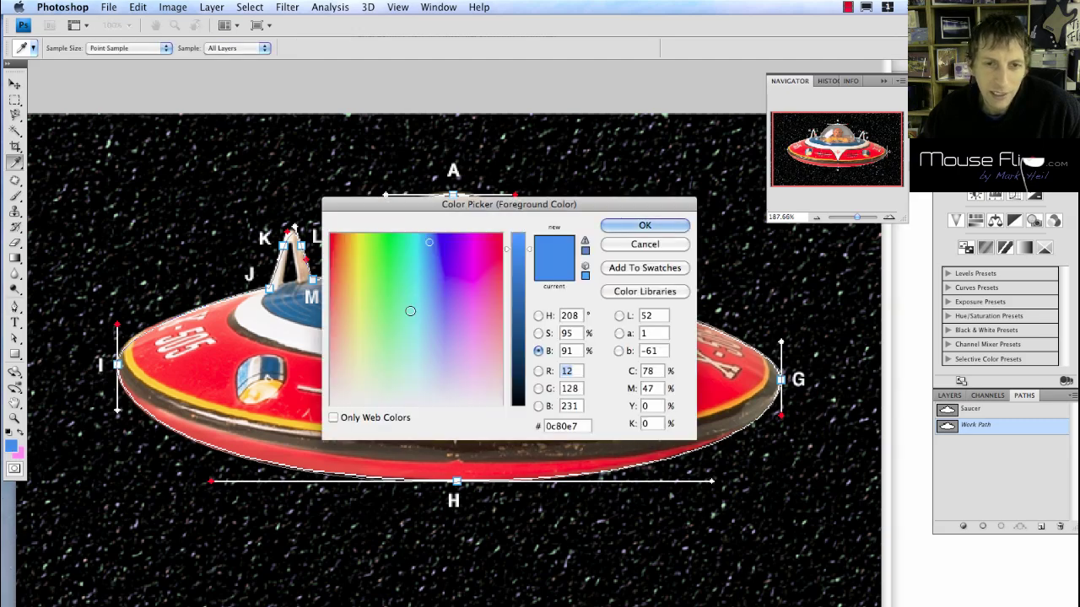
{"action": "left_click", "coordinate": [395, 263]}
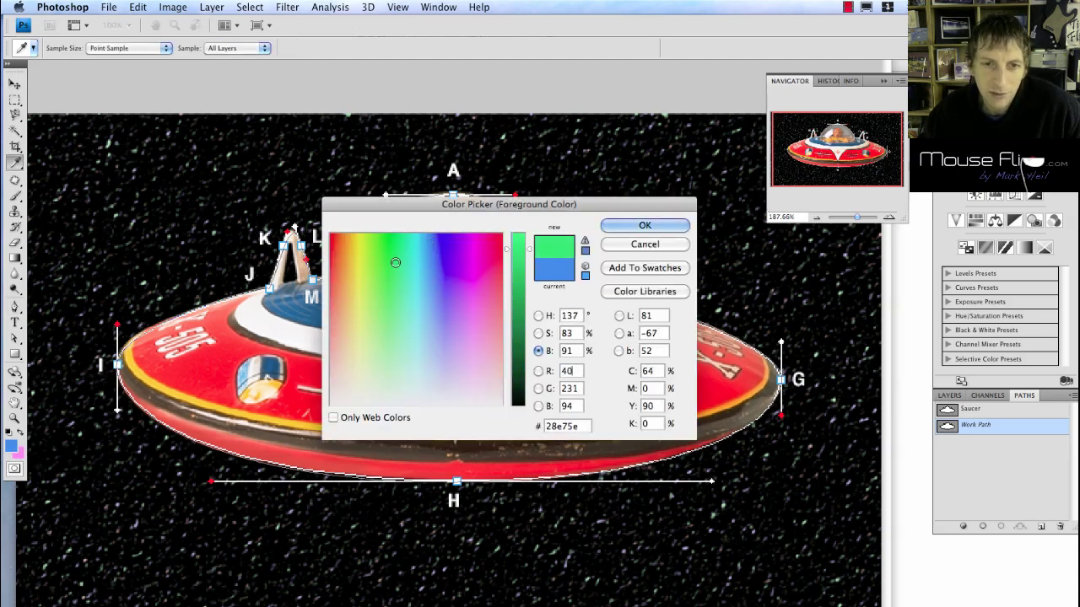
{"action": "left_click", "coordinate": [646, 225]}
{"action": "right_click", "coordinate": [986, 427]}
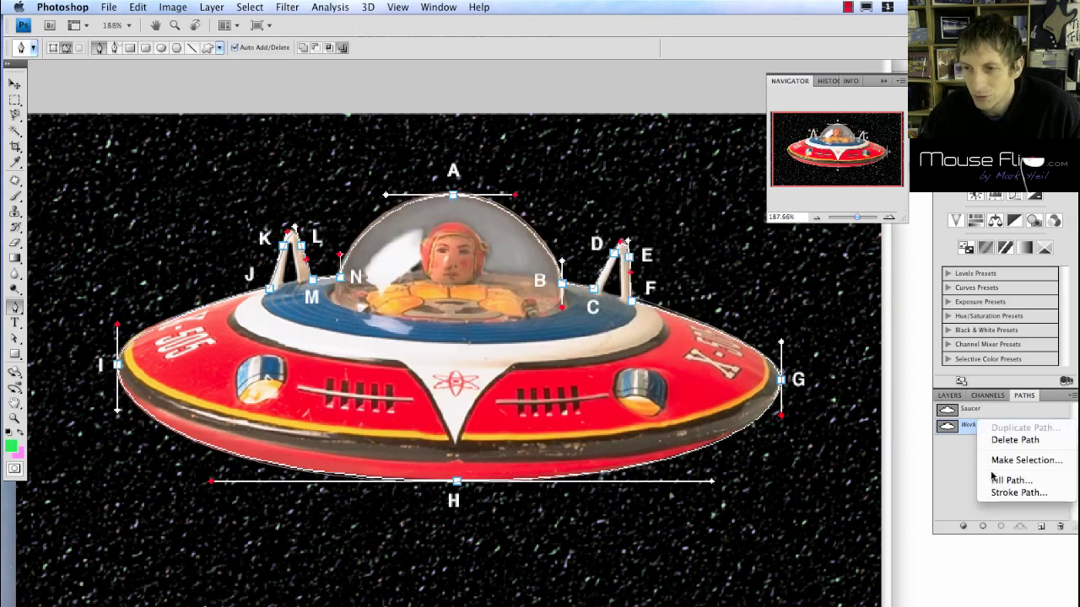
{"action": "left_click", "coordinate": [1012, 493]}
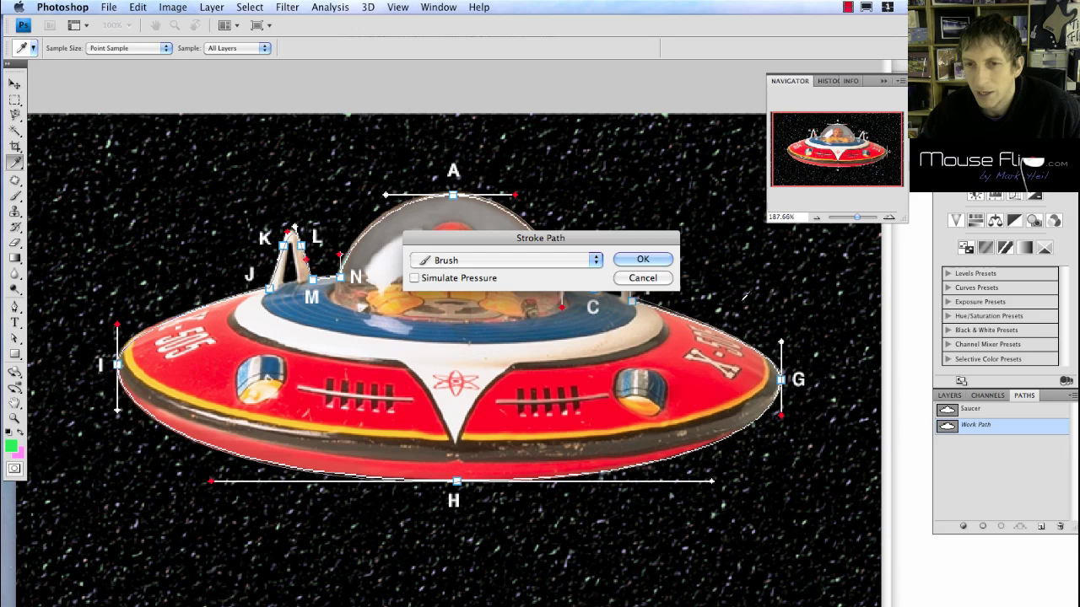
{"action": "left_click", "coordinate": [646, 260]}
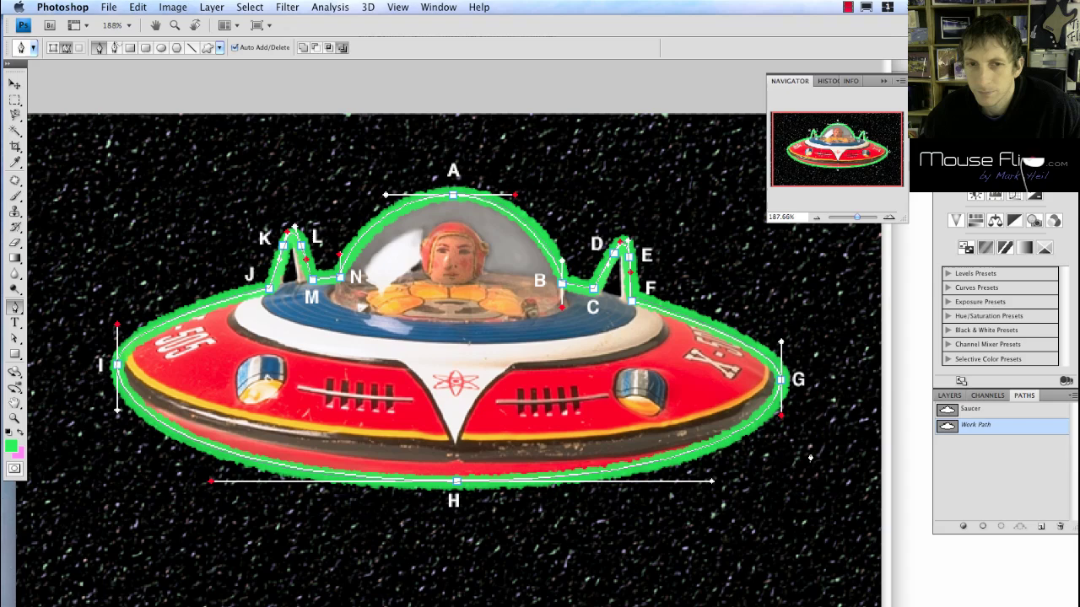
Hide the Template layer, return to the list of paths, and switch to the path selection tool.
{"action": "left_click", "coordinate": [949, 395]}
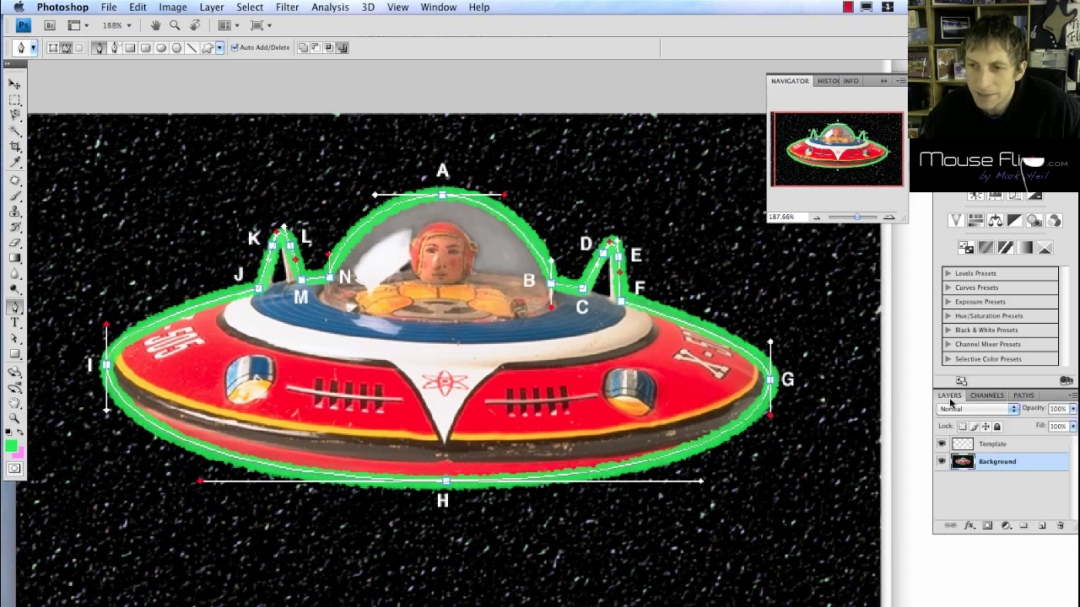
{"action": "left_click", "coordinate": [962, 444]}
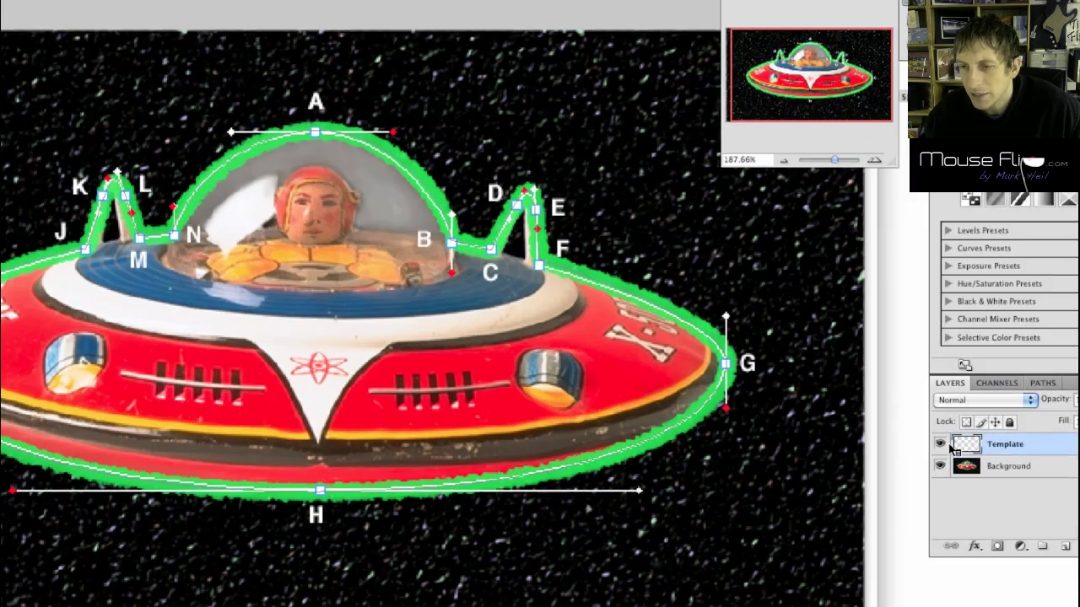
{"action": "left_click", "coordinate": [939, 444]}
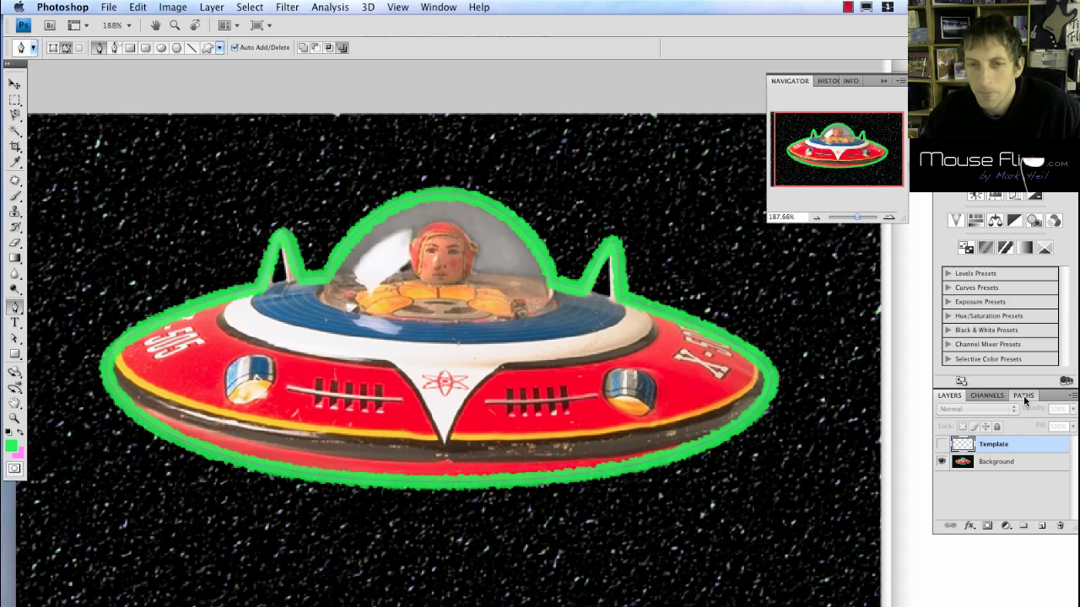
{"action": "left_click", "coordinate": [1024, 396]}
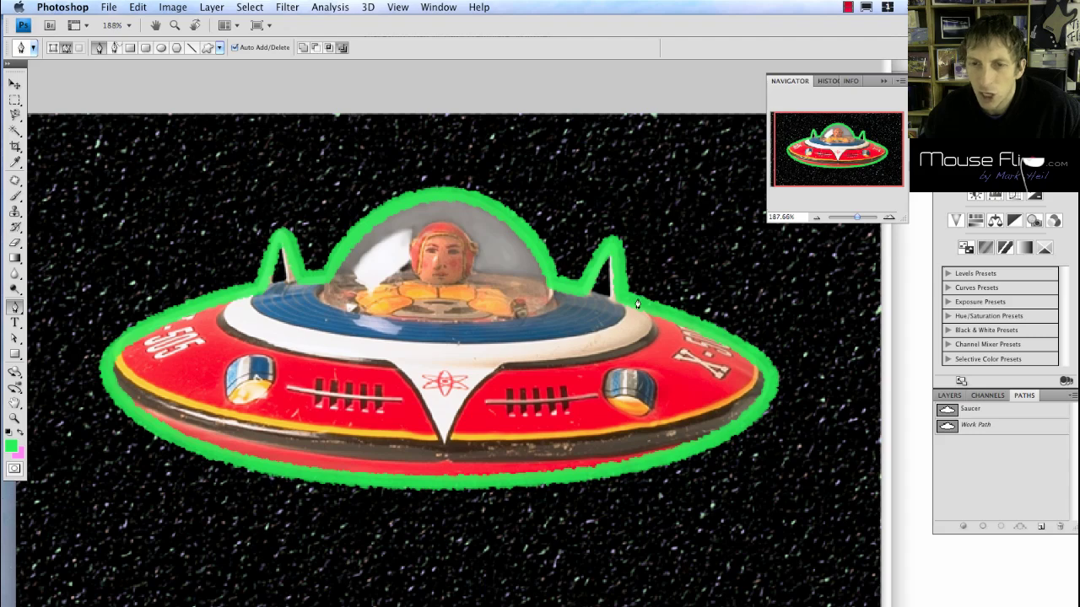
{"action": "key", "text": "a"}
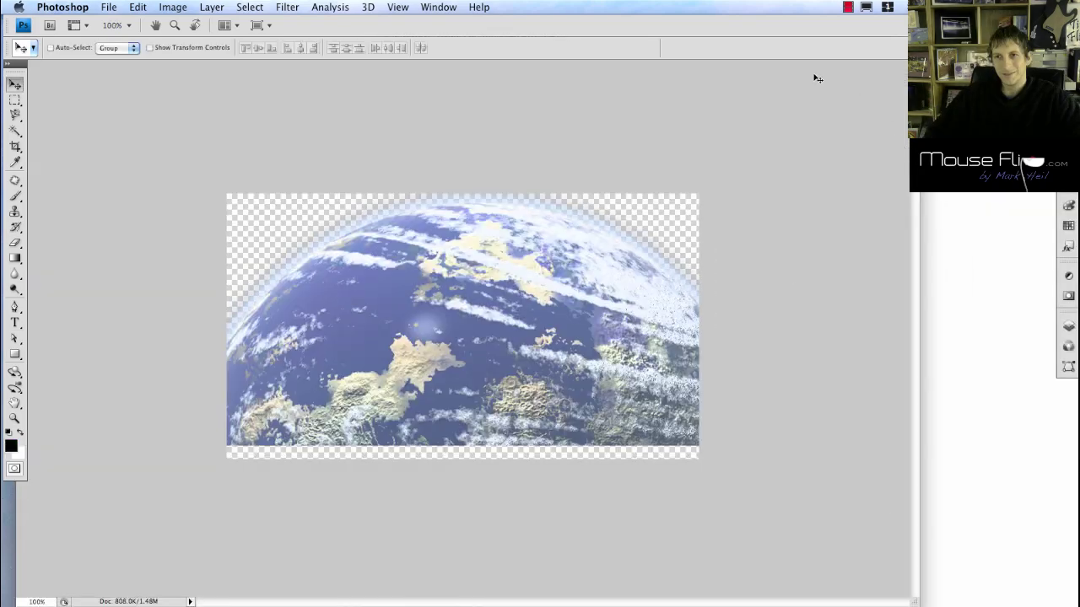
Float the spaceship2.psd planet image in its own window and move that window to uncover the saucer image.
{"action": "left_click", "coordinate": [436, 9]}
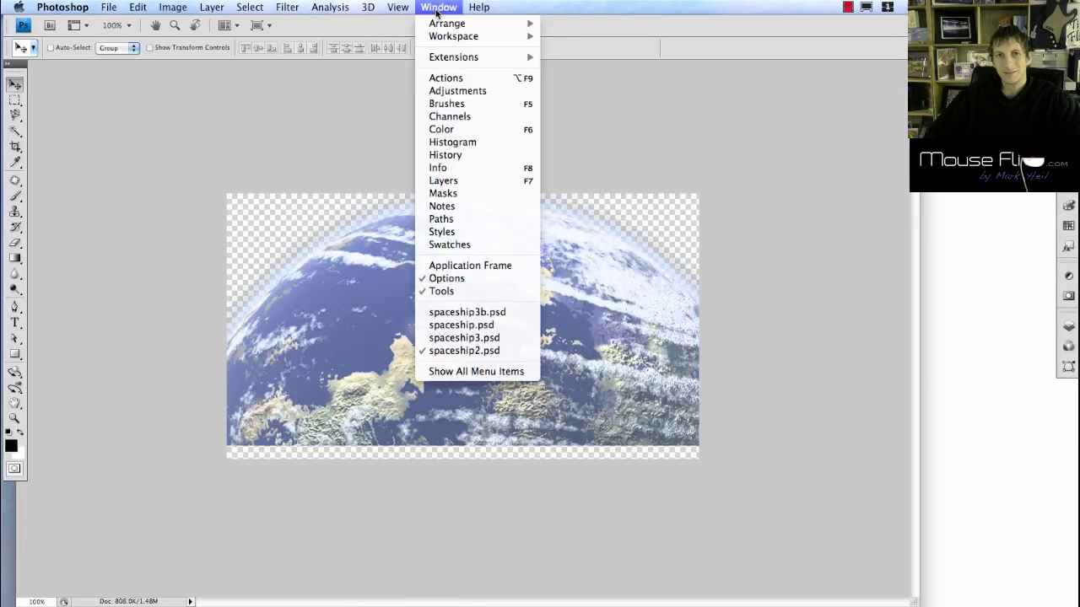
{"action": "mouse_move", "coordinate": [443, 27]}
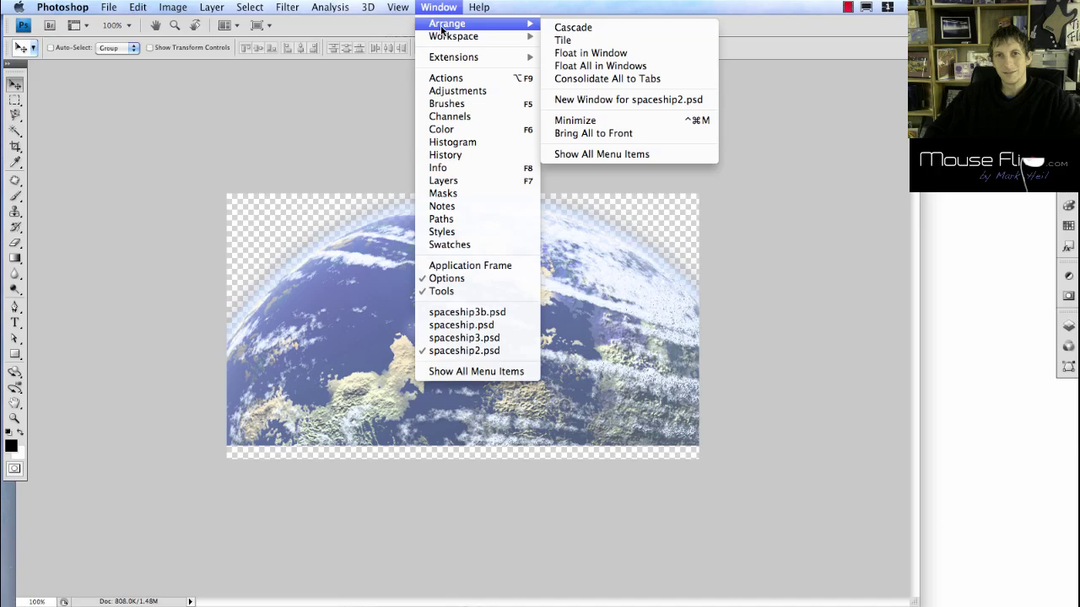
{"action": "left_click", "coordinate": [578, 50]}
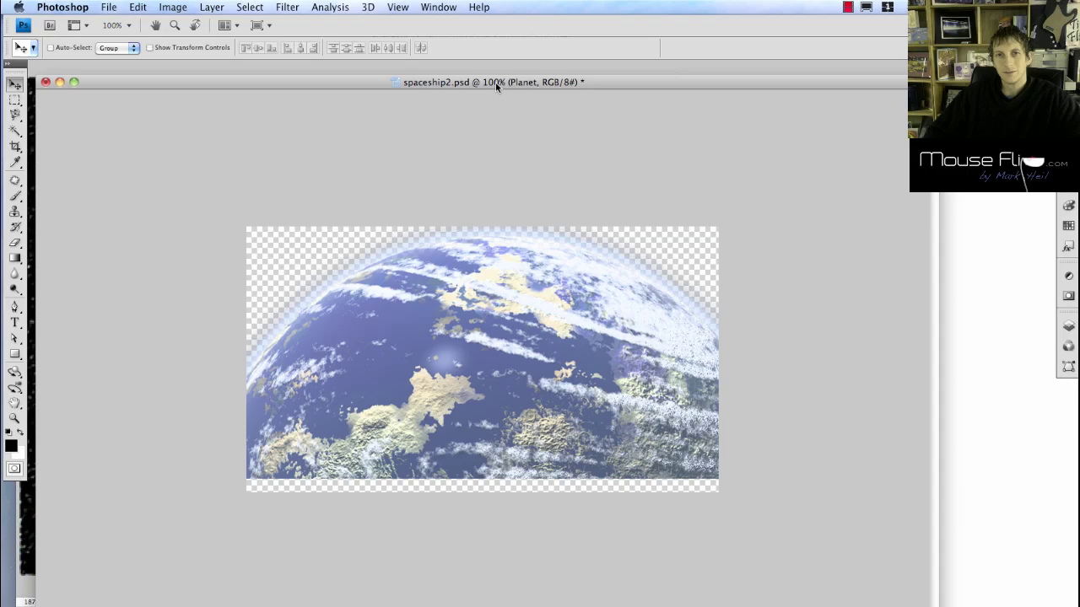
{"action": "left_click_drag", "start_coordinate": [495, 82], "coordinate": [630, 159]}
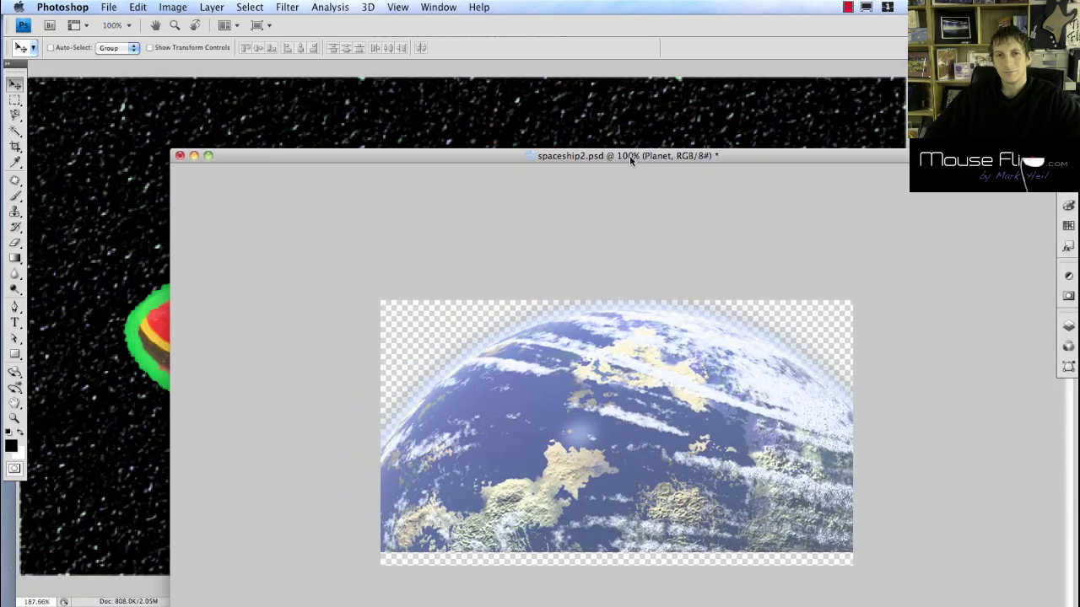
Bring spaceship3.psd to the front, float it in its own window, and move it down to uncover the path worksheet.
{"action": "left_click", "coordinate": [524, 91]}
{"action": "left_click", "coordinate": [440, 6]}
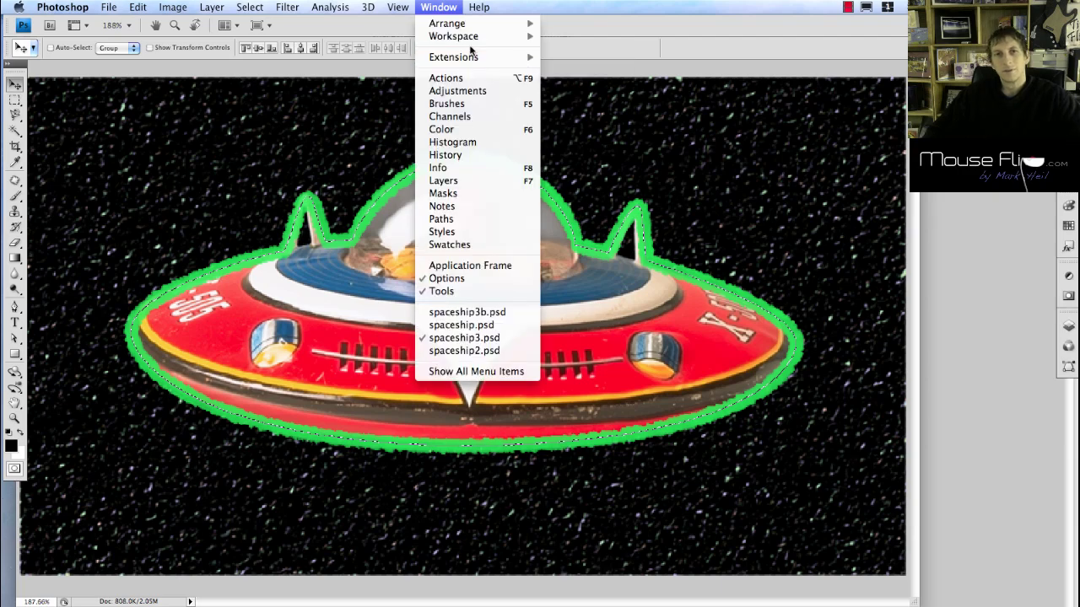
{"action": "mouse_move", "coordinate": [470, 42]}
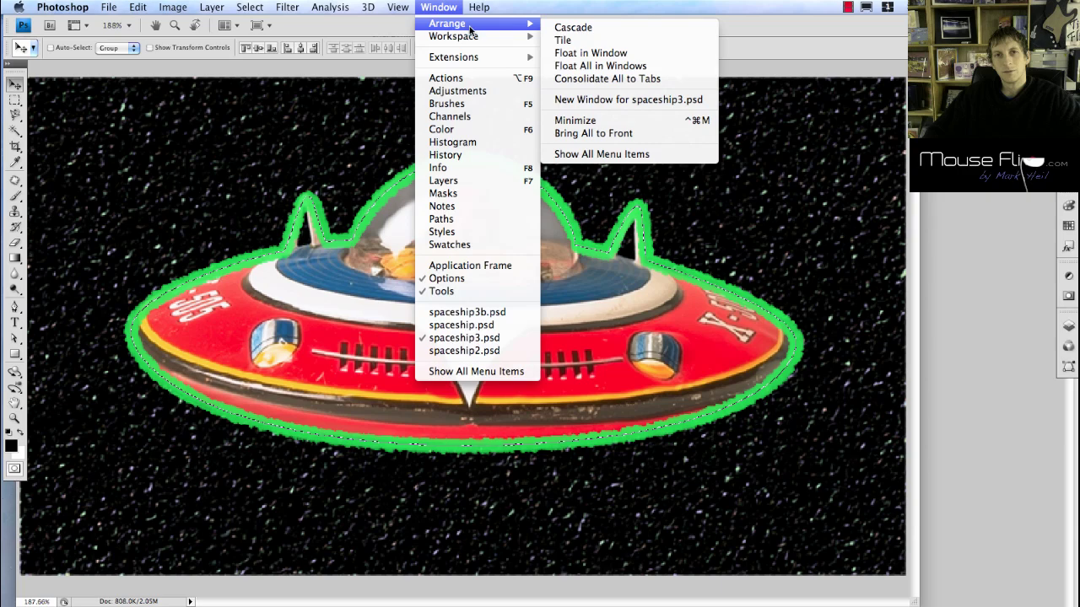
{"action": "left_click", "coordinate": [579, 53]}
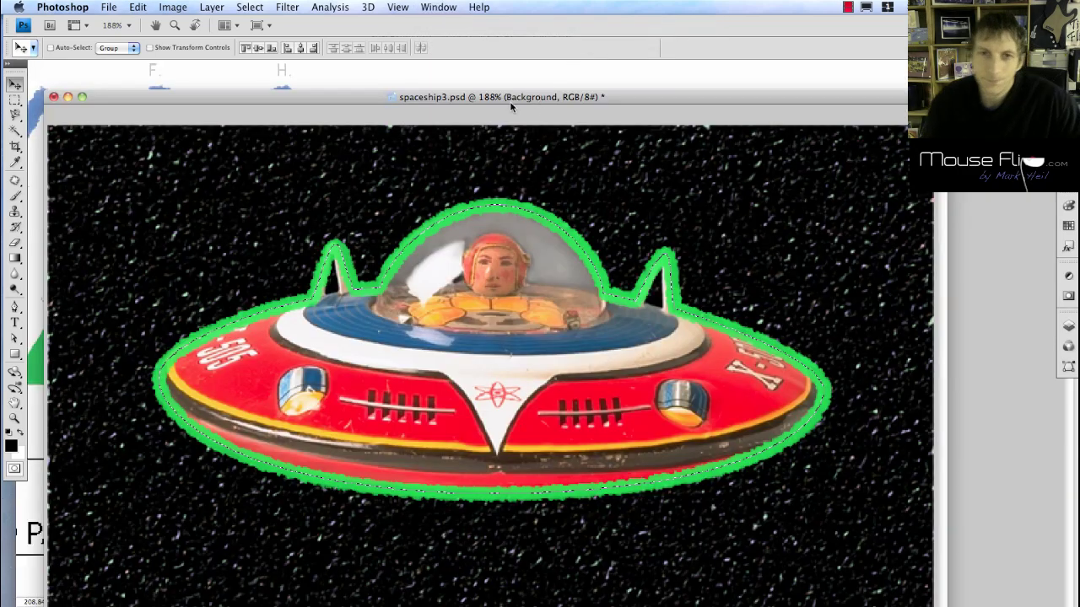
{"action": "left_click_drag", "start_coordinate": [561, 93], "coordinate": [663, 174]}
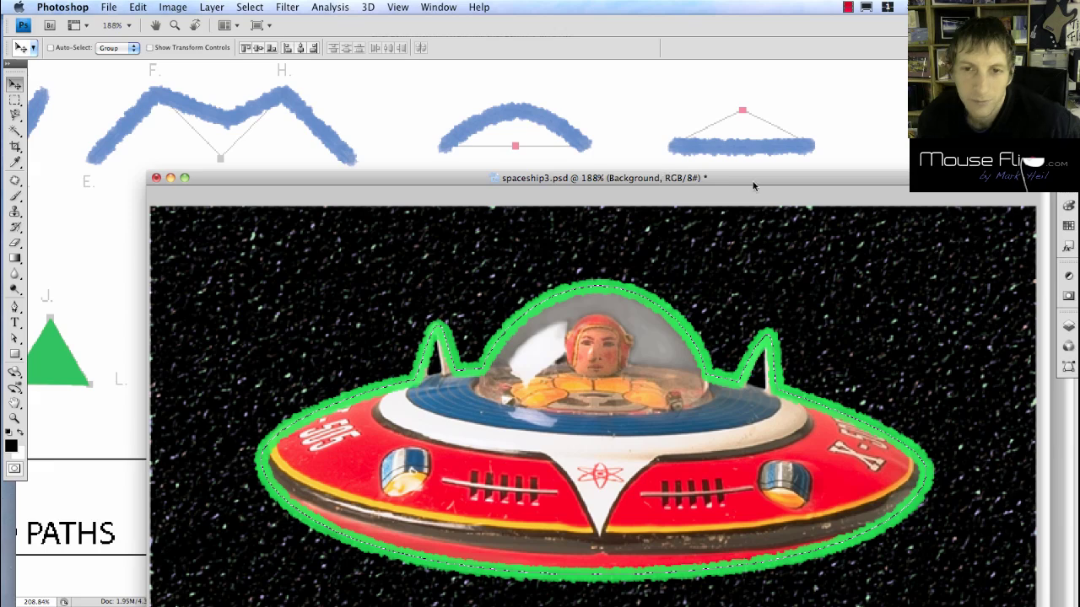
{"action": "left_click_drag", "start_coordinate": [754, 183], "coordinate": [746, 194]}
Bring the path worksheet window to the front, and switch back to the floating spaceship3.psd window.
{"action": "left_click", "coordinate": [708, 175]}
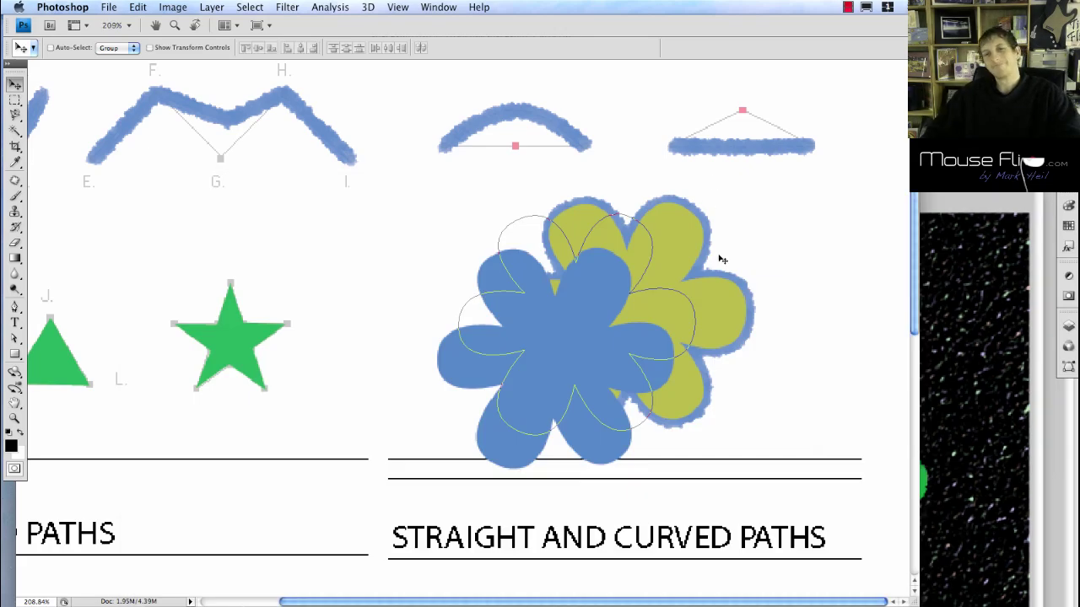
{"action": "left_click", "coordinate": [974, 280]}
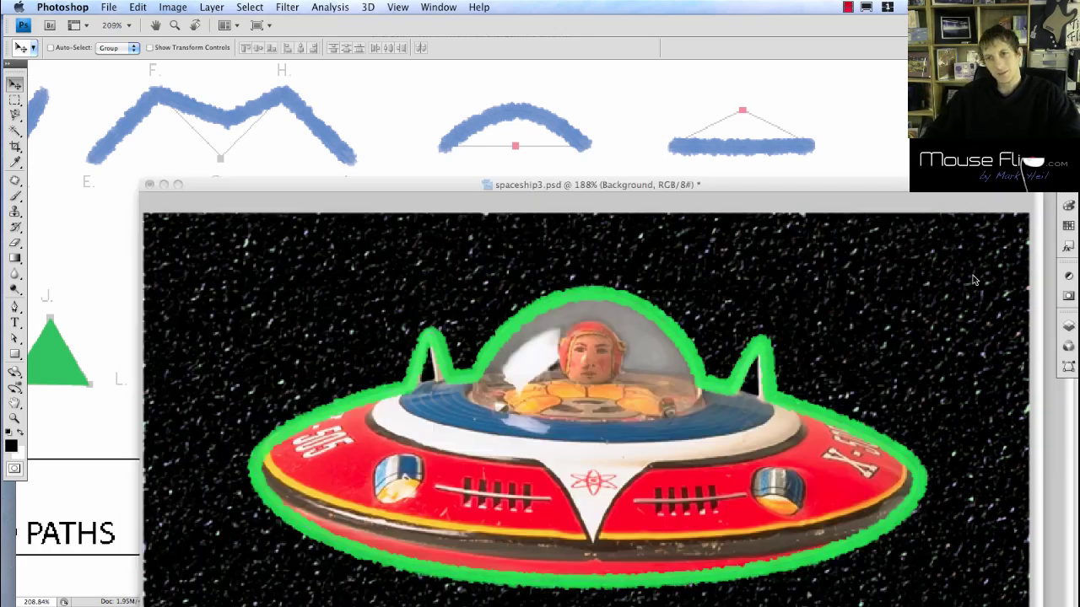
Move the spaceship3.psd window up and place the planet artwork on the Planet layer below the saucer.
{"action": "left_click_drag", "start_coordinate": [860, 180], "coordinate": [797, 73]}
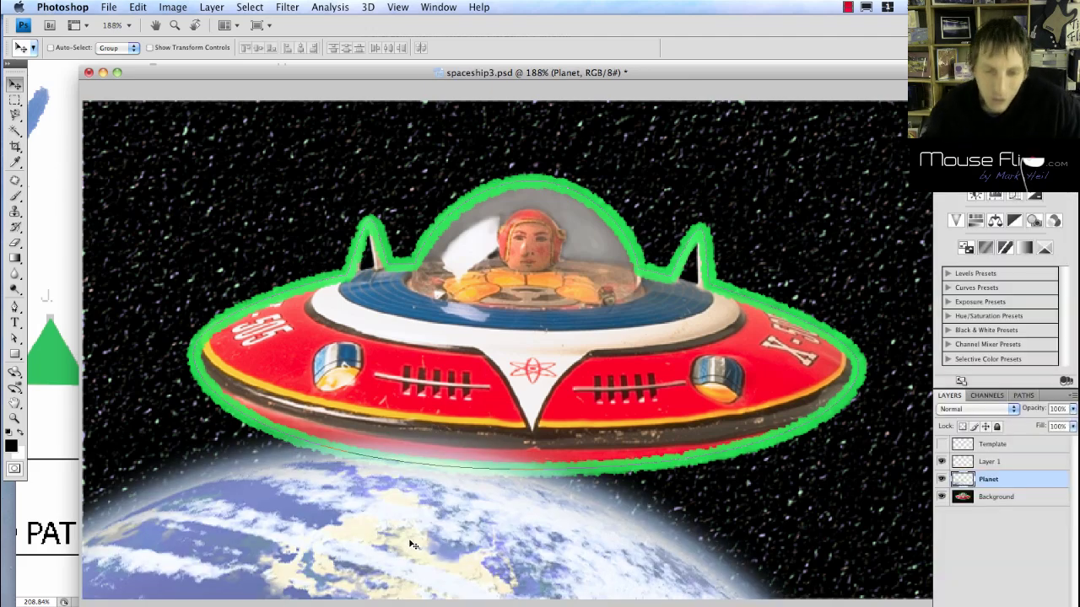
{"action": "mouse_move", "coordinate": [411, 542]}
{"action": "left_mouse_down"}
{"action": "mouse_move", "coordinate": [453, 581]}
{"action": "mouse_move", "coordinate": [426, 573]}
{"action": "mouse_move", "coordinate": [412, 539]}
{"action": "left_mouse_up"}
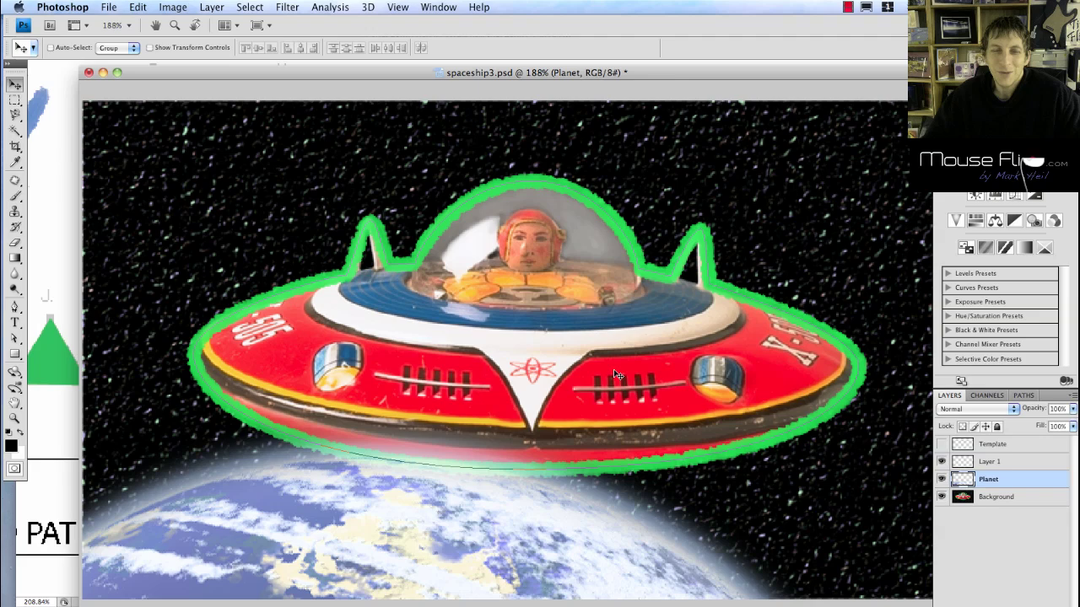
Switch to Firefox and open the signature photo of the student with outstretched clasped hands in the Picasa web album.
{"action": "key", "text": "super+Tab"}
{"action": "left_click", "coordinate": [522, 385]}
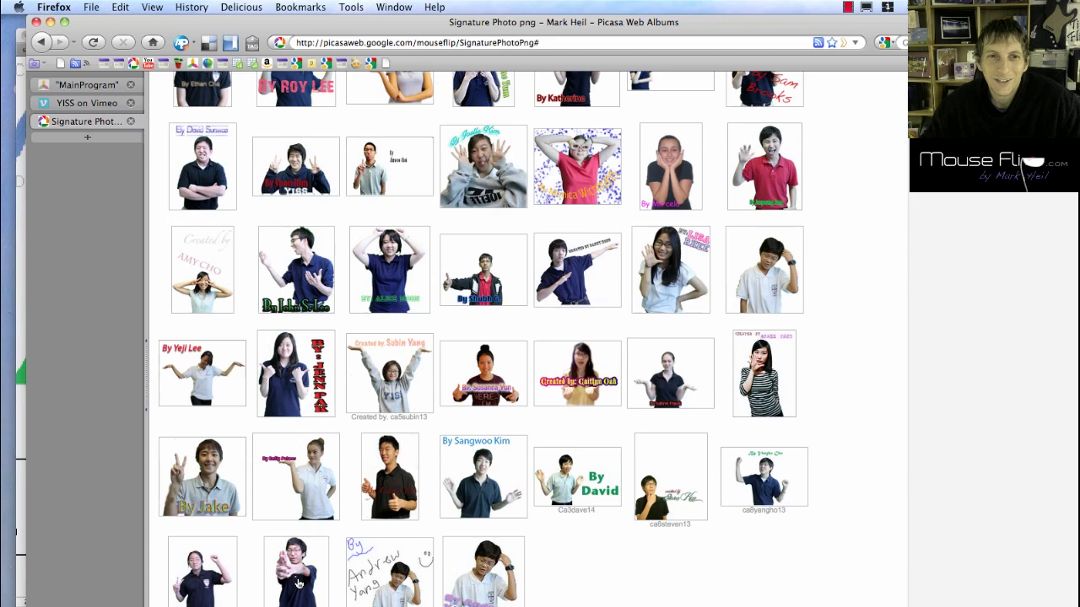
{"action": "left_click", "coordinate": [301, 598]}
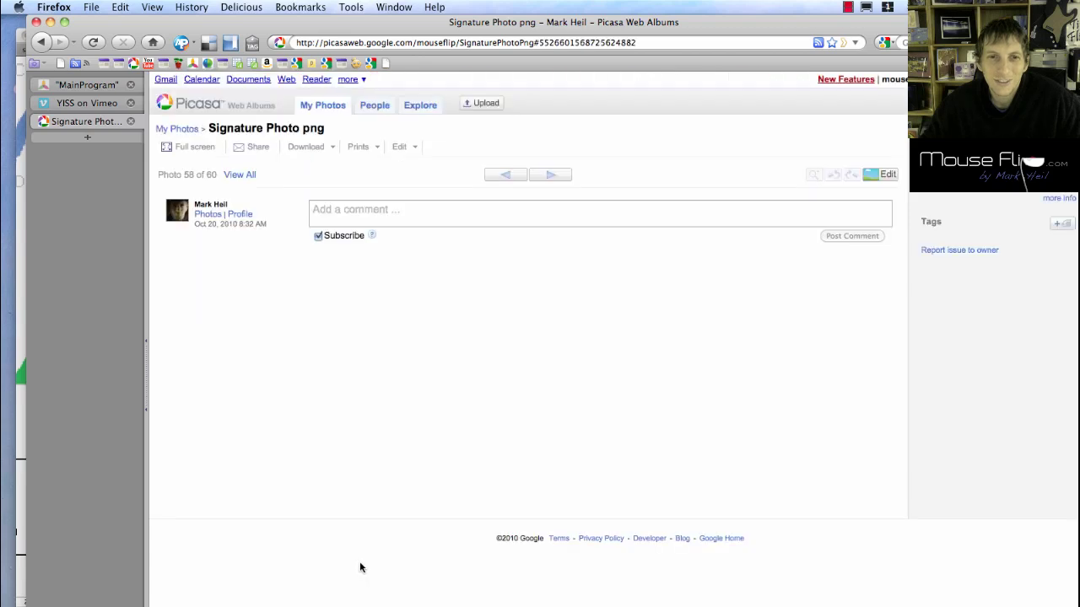
{"action": "mouse_move", "coordinate": [501, 268]}
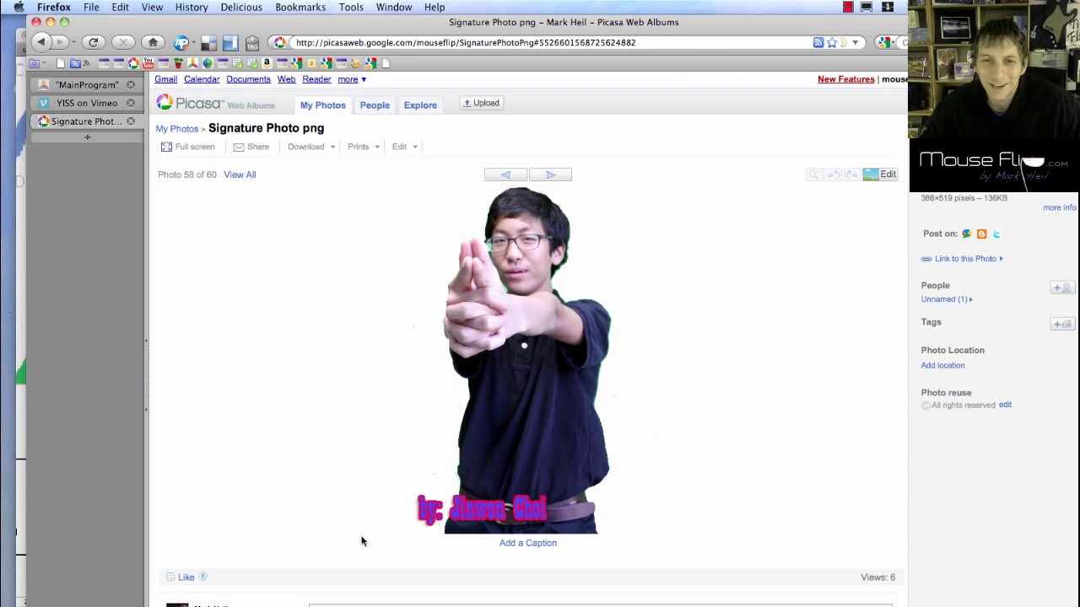
{"action": "mouse_move", "coordinate": [534, 401]}
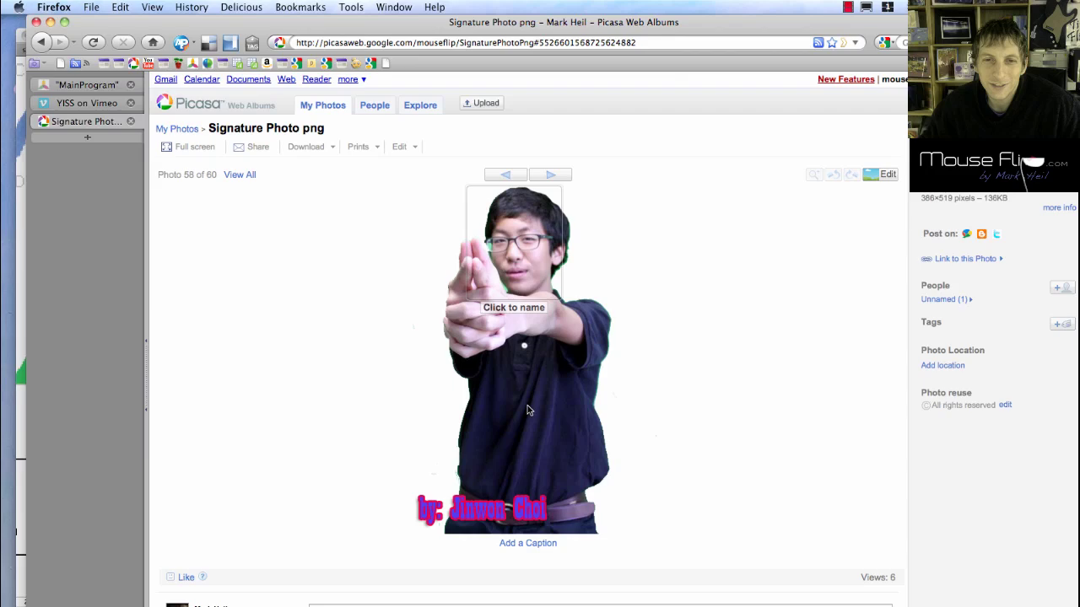
Open the student's signature PNG from the desktop in Photoshop, and copy its cutout into spaceship3.psd as a new layer.
{"action": "left_click_drag", "start_coordinate": [511, 379], "coordinate": [544, 400]}
{"action": "key", "text": "F11"}
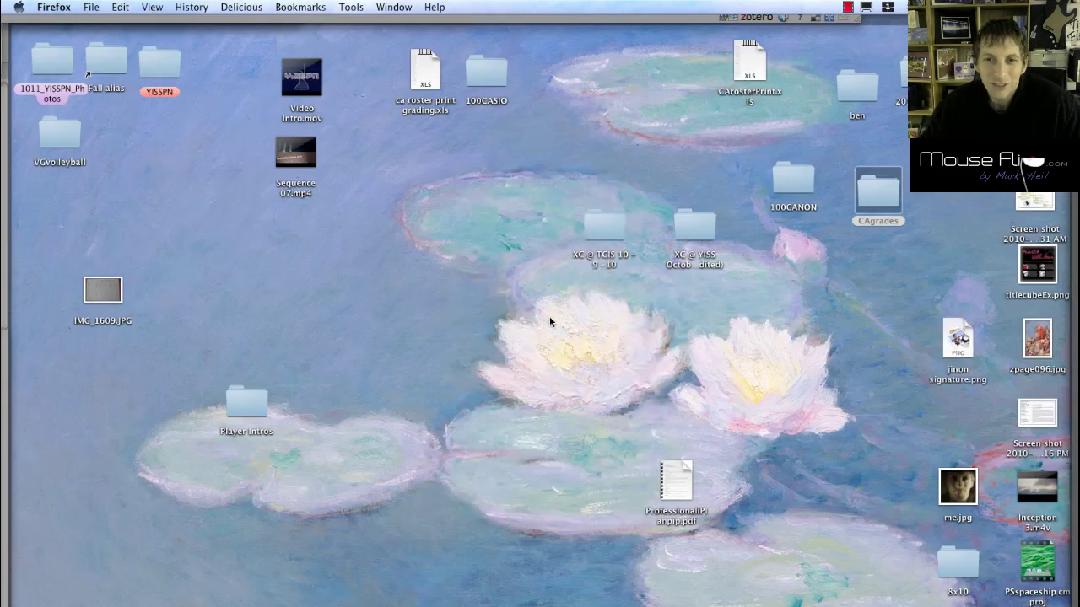
{"action": "mouse_move", "coordinate": [949, 346]}
{"action": "left_mouse_down"}
{"action": "mouse_move", "coordinate": [75, 361]}
{"action": "mouse_move", "coordinate": [17, 372]}
{"action": "mouse_move", "coordinate": [25, 422]}
{"action": "mouse_move", "coordinate": [7, 431]}
{"action": "left_mouse_up"}
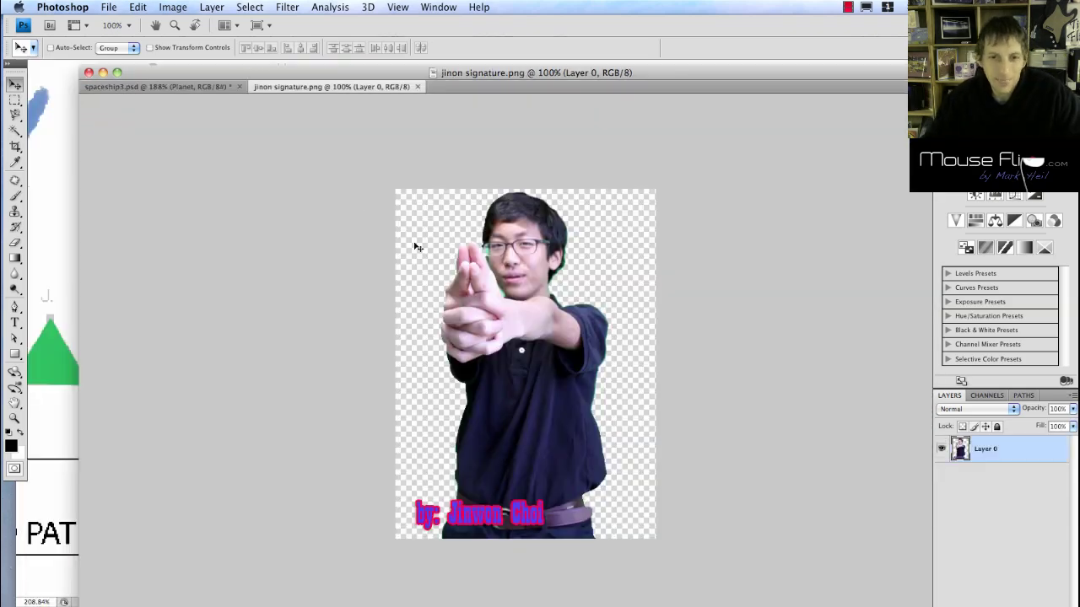
{"action": "left_click_drag", "start_coordinate": [510, 300], "coordinate": [708, 386]}
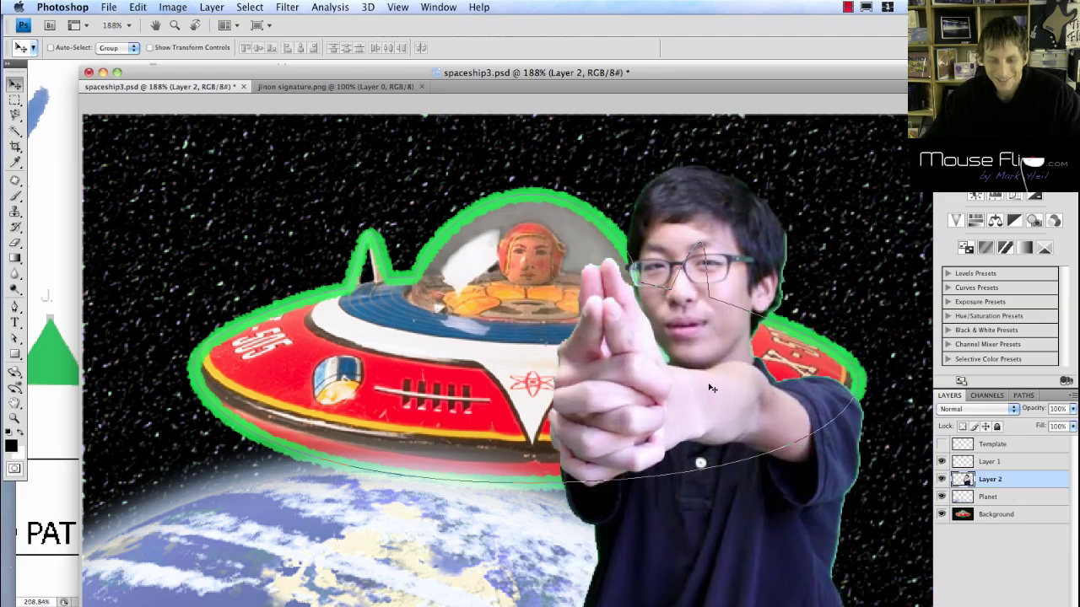
Try to free-transform the student's photo layer, deselect the Work Path, and return to the list of layers.
{"action": "key", "text": "super+t"}
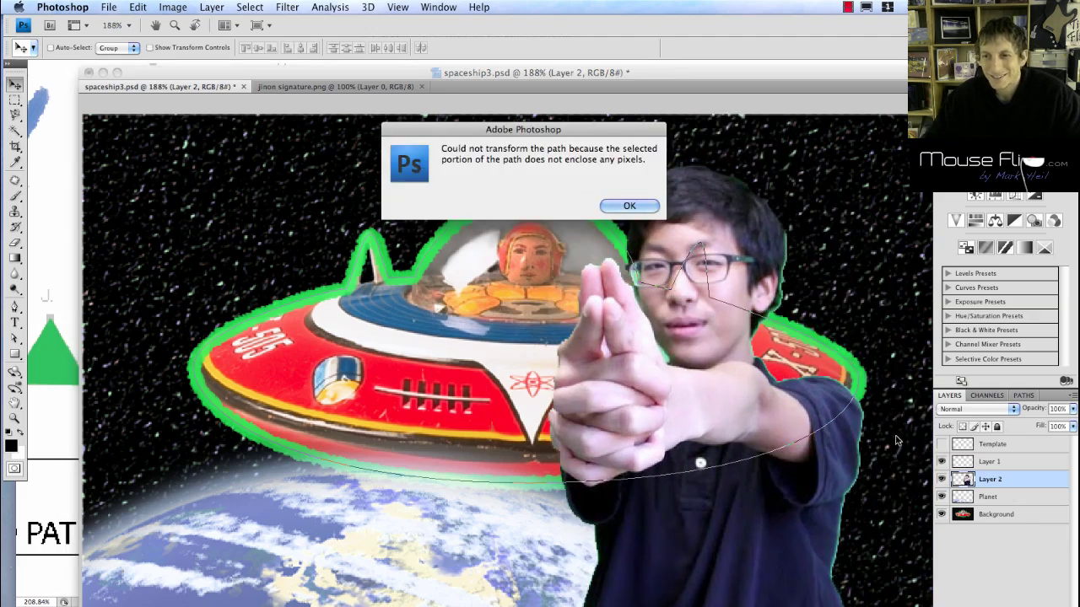
{"action": "left_click", "coordinate": [606, 204]}
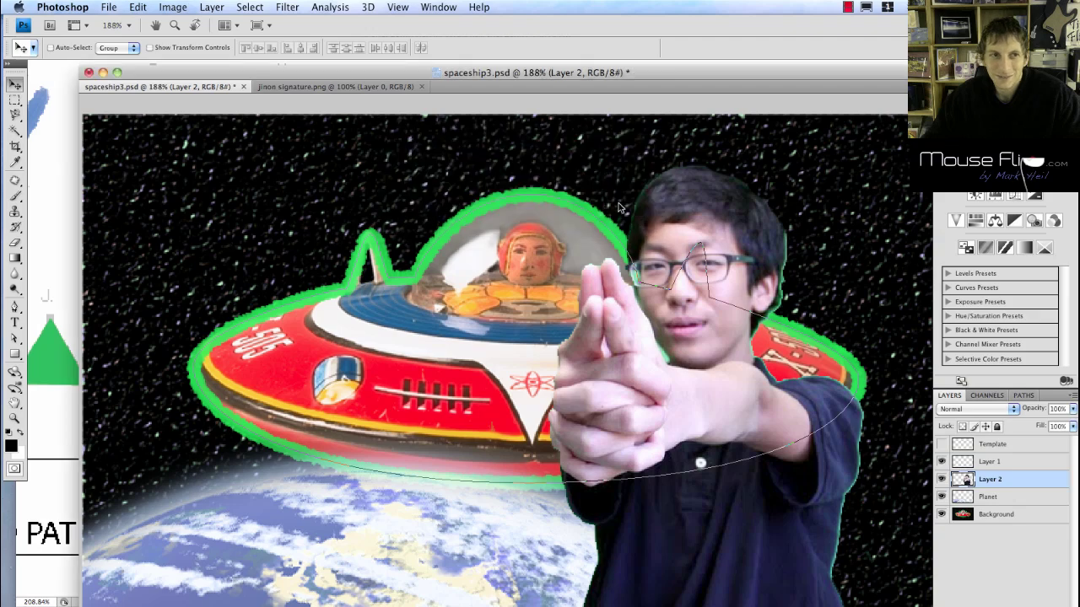
{"action": "left_click", "coordinate": [1024, 394]}
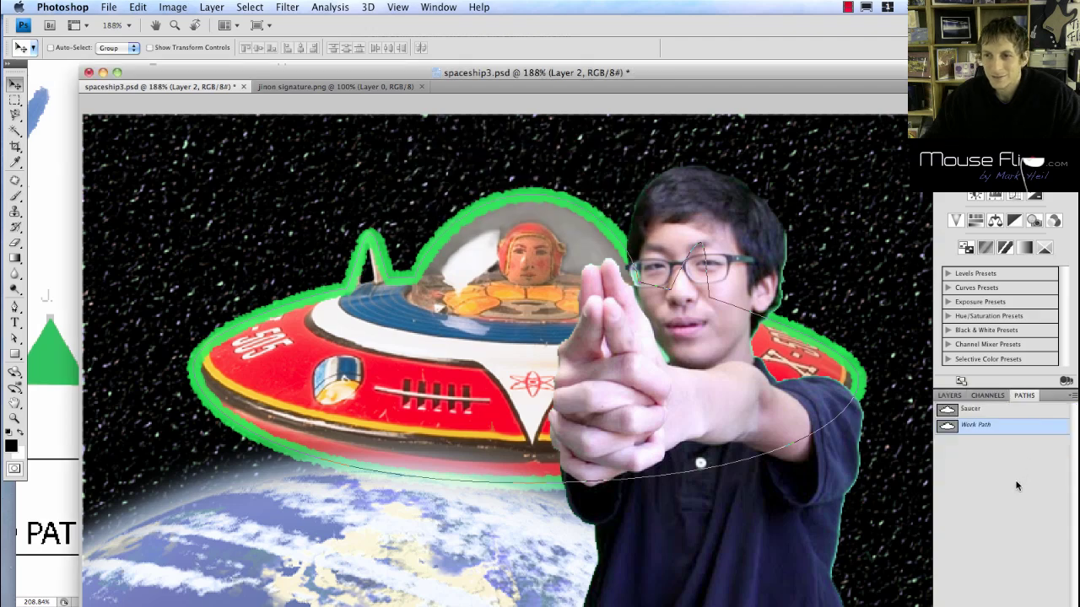
{"action": "left_click", "coordinate": [1014, 487]}
{"action": "left_click", "coordinate": [949, 395]}
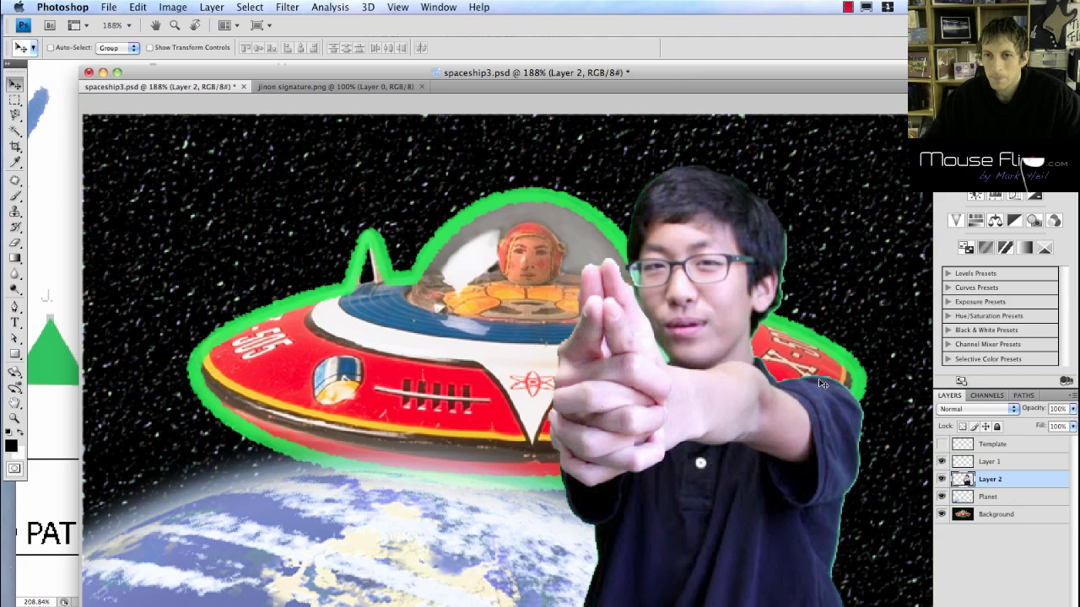
Scale the student's photo layer down to 48.5% with Free Transform, and move it beside the saucer at about X 616.9 px, Y 281.5 px.
{"action": "key", "text": "super+t"}
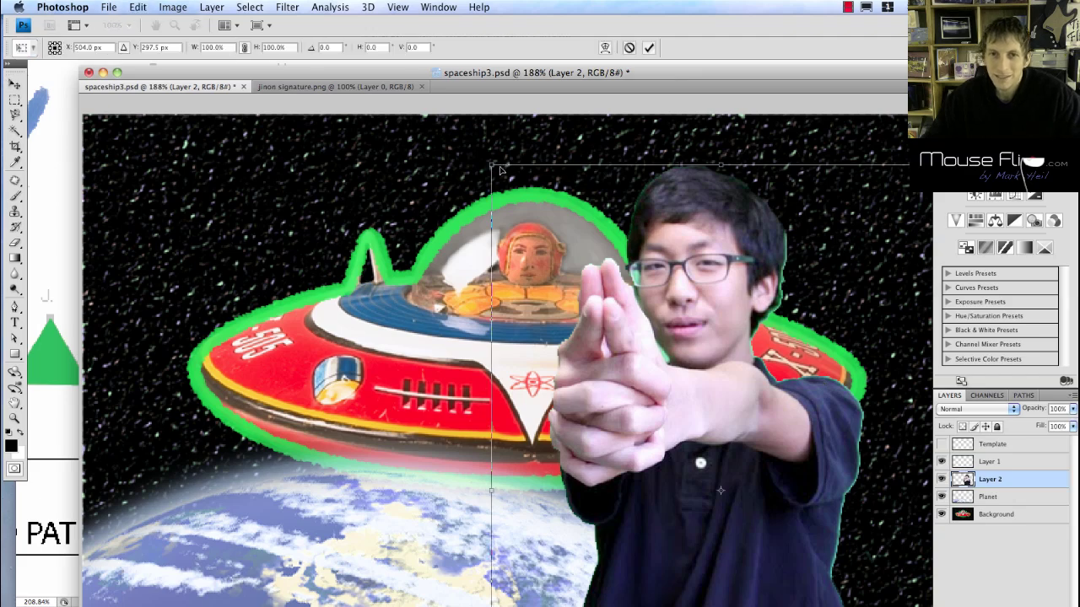
{"action": "left_click_drag", "start_coordinate": [489, 163], "coordinate": [720, 494]}
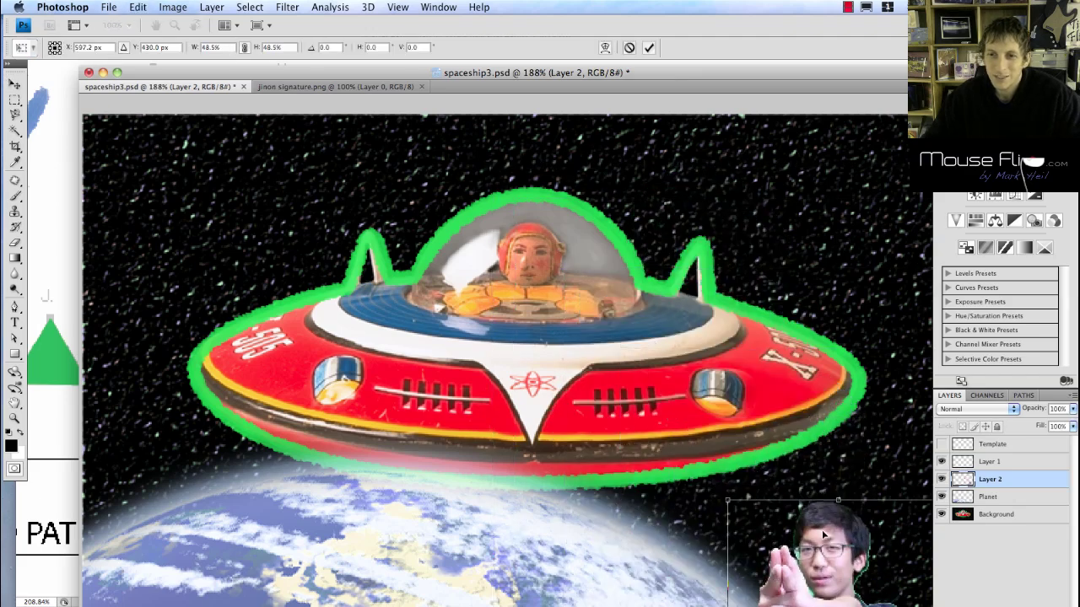
{"action": "left_click_drag", "start_coordinate": [816, 534], "coordinate": [849, 345]}
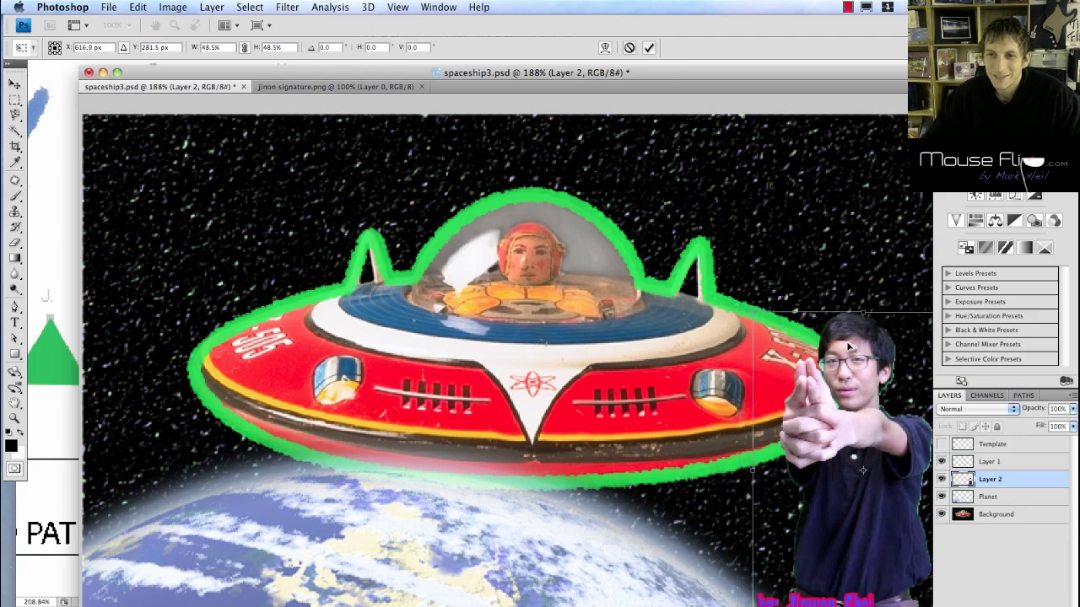